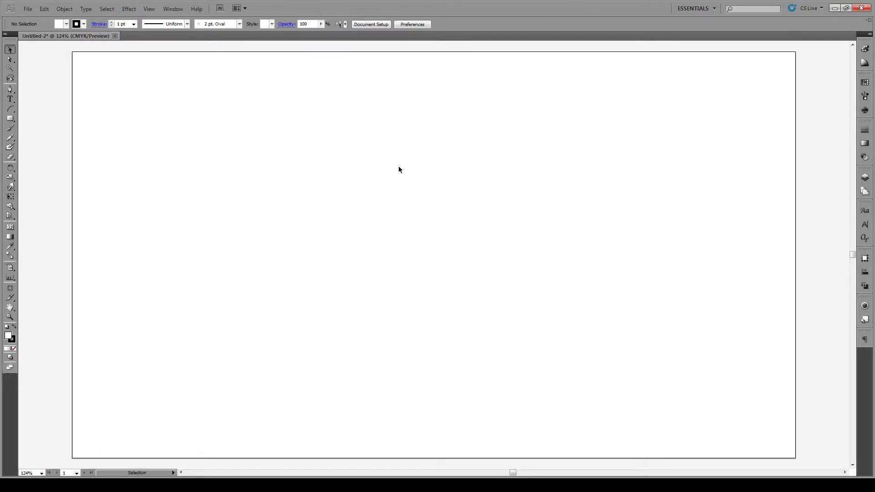
Draw a large circle at the page centre and scale a concentric copy to about 31% inside it
{"action": "key", "text": "l"}
{"action": "left_click_drag", "start_coordinate": [334, 144], "coordinate": [574, 345]}
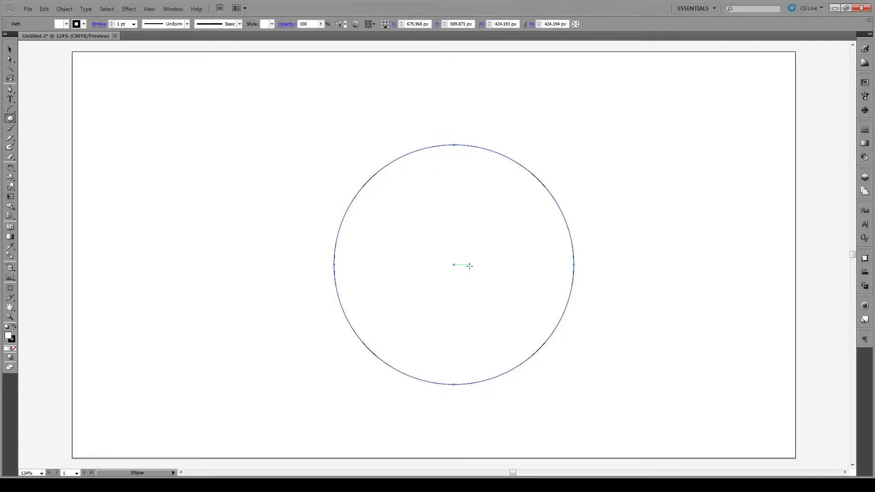
{"action": "key", "text": "ctrl"}
{"action": "key", "text": "ctrl"}
{"action": "key", "text": "s"}
{"action": "left_click_drag", "start_coordinate": [552, 336], "coordinate": [490, 285]}
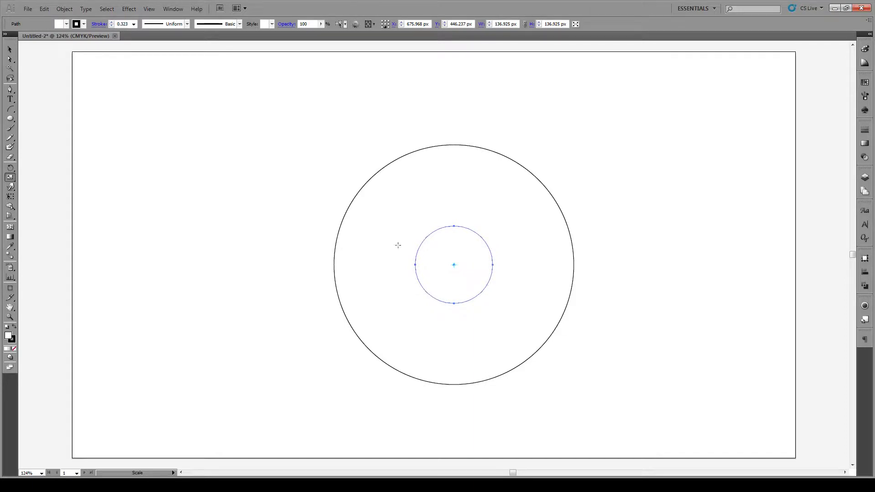
Give both circles a 1 pt stroke and cut the small circle out with Pathfinder Minus Front
{"action": "key", "text": "a"}
{"action": "key", "text": "v"}
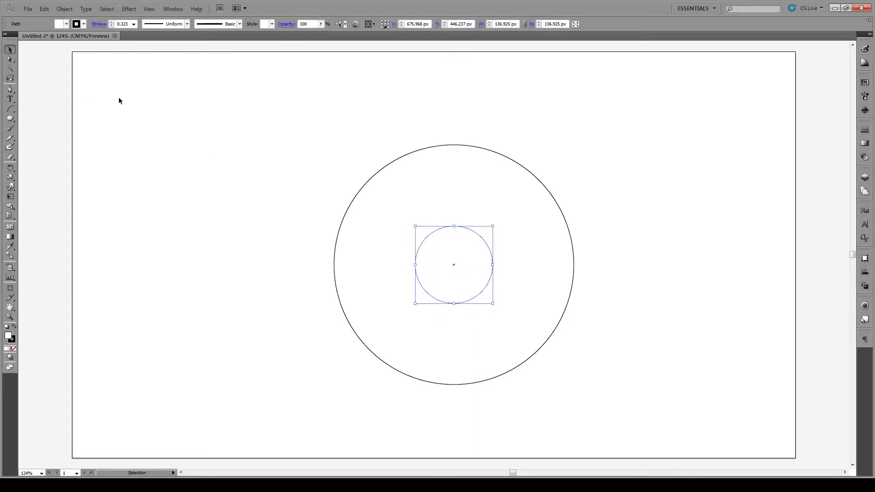
{"action": "left_click_drag", "start_coordinate": [250, 124], "coordinate": [615, 404]}
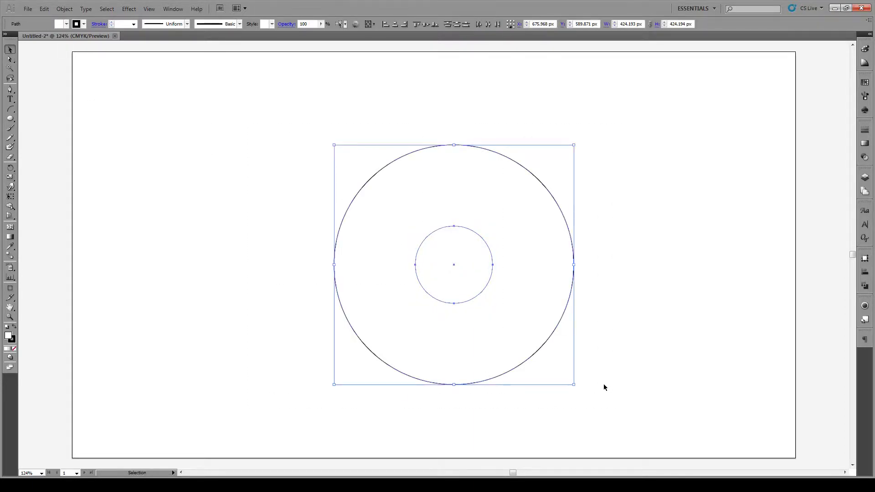
{"action": "left_click", "coordinate": [134, 24]}
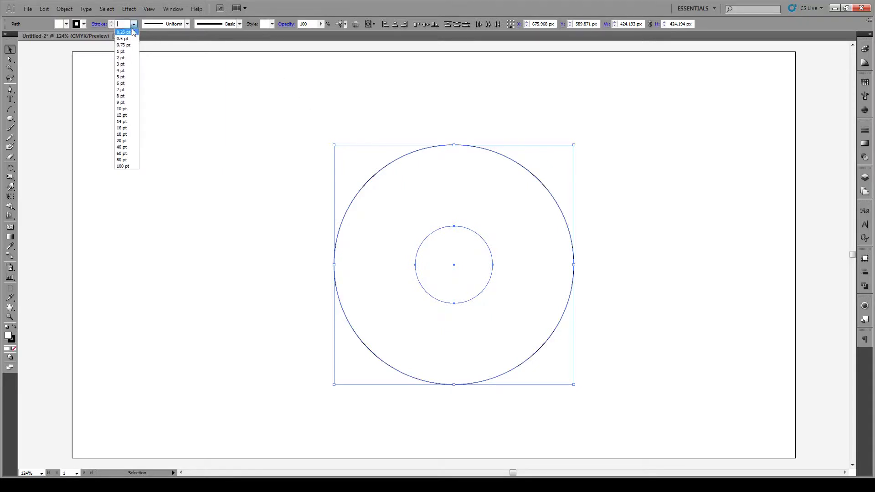
{"action": "left_click", "coordinate": [126, 55]}
{"action": "left_click_drag", "start_coordinate": [299, 118], "coordinate": [617, 427]}
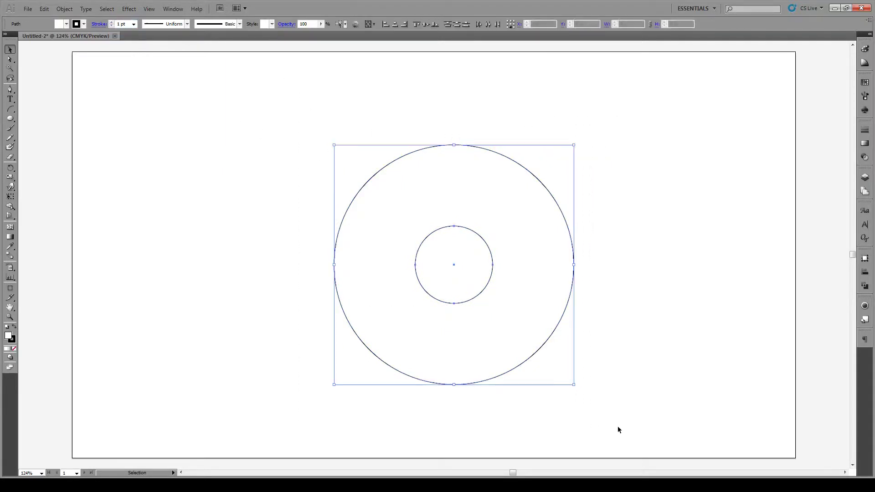
{"action": "left_click", "coordinate": [865, 286]}
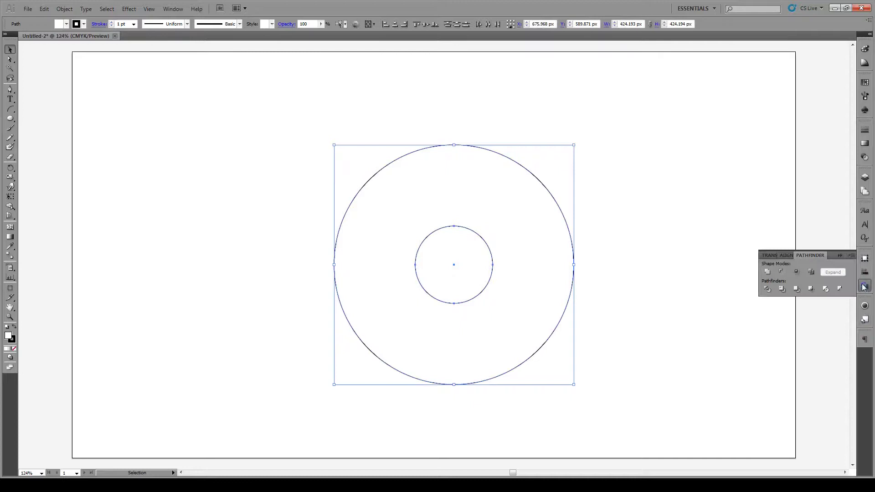
{"action": "left_click", "coordinate": [782, 272]}
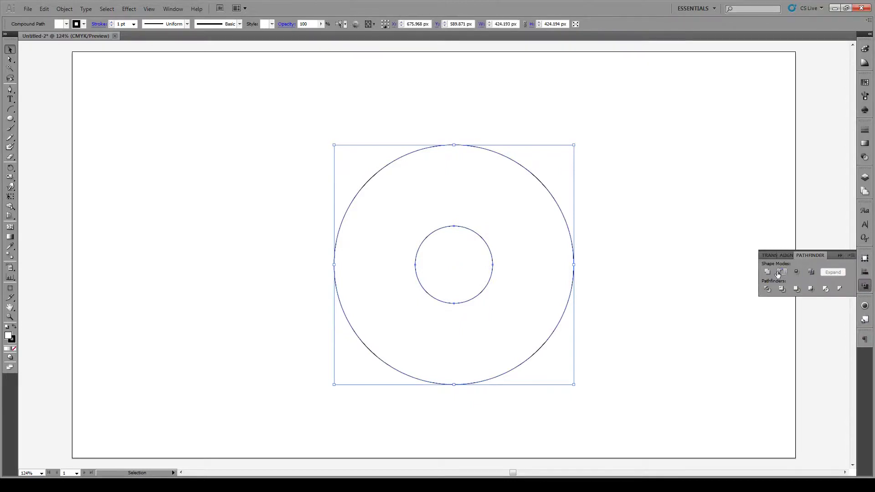
Fill the resulting ring with brown A56825
{"action": "left_click_drag", "start_coordinate": [593, 191], "coordinate": [527, 248]}
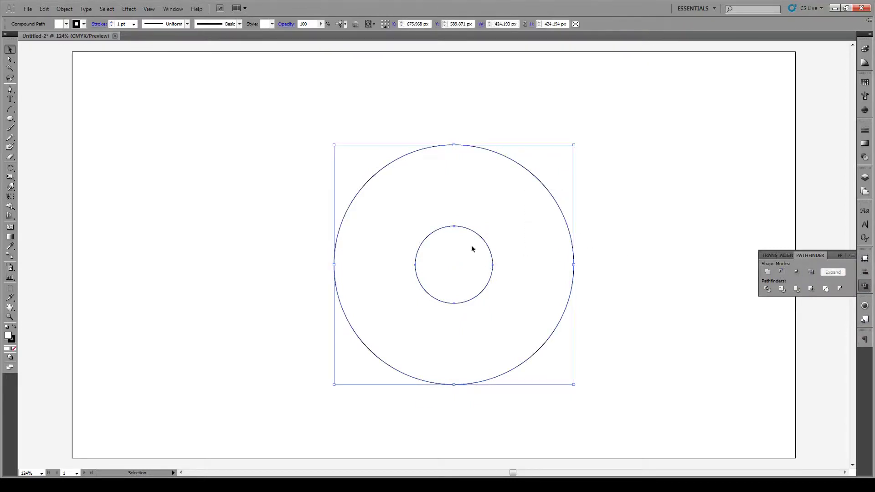
{"action": "double_click", "coordinate": [8, 336]}
{"action": "left_click_drag", "start_coordinate": [416, 246], "coordinate": [410, 224]}
{"action": "left_click", "coordinate": [533, 189]}
{"action": "left_click", "coordinate": [603, 176]}
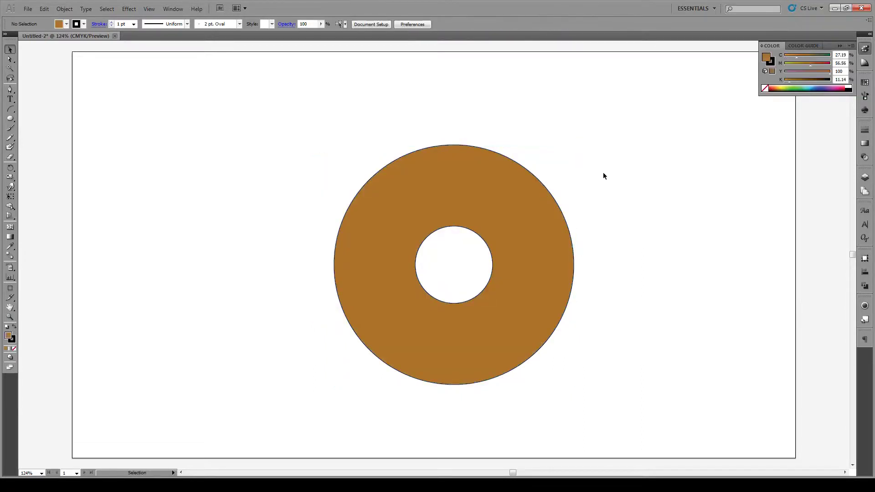
Paste a copy of the ring in place, send it to the back, and offset it 6.45 px down-right
{"action": "left_click", "coordinate": [520, 198]}
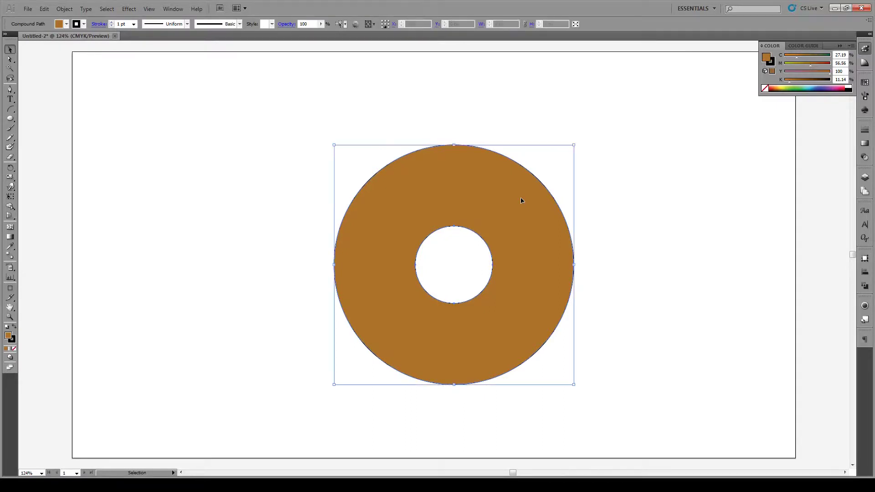
{"action": "key", "text": "ctrl"}
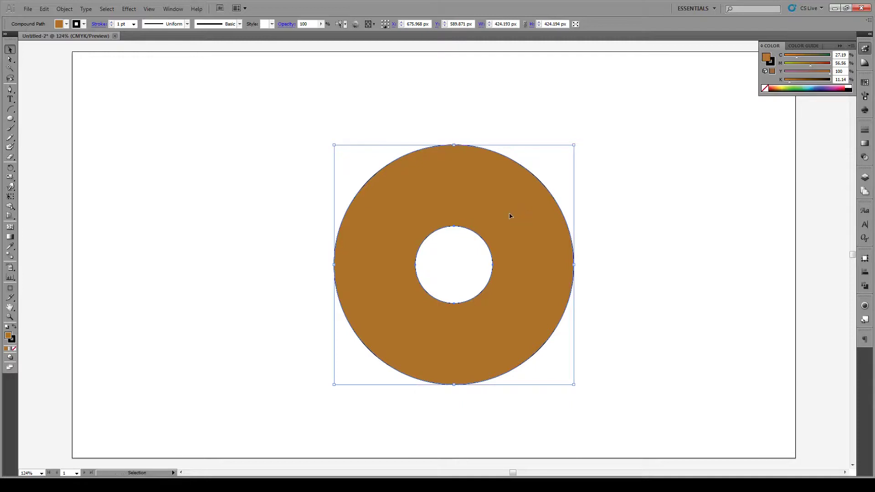
{"action": "right_click", "coordinate": [510, 214]}
{"action": "mouse_move", "coordinate": [549, 293]}
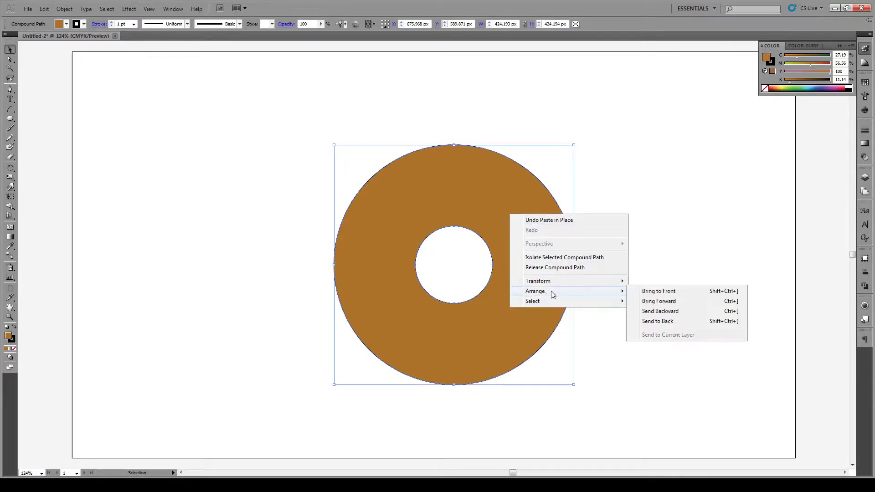
{"action": "left_click", "coordinate": [668, 322]}
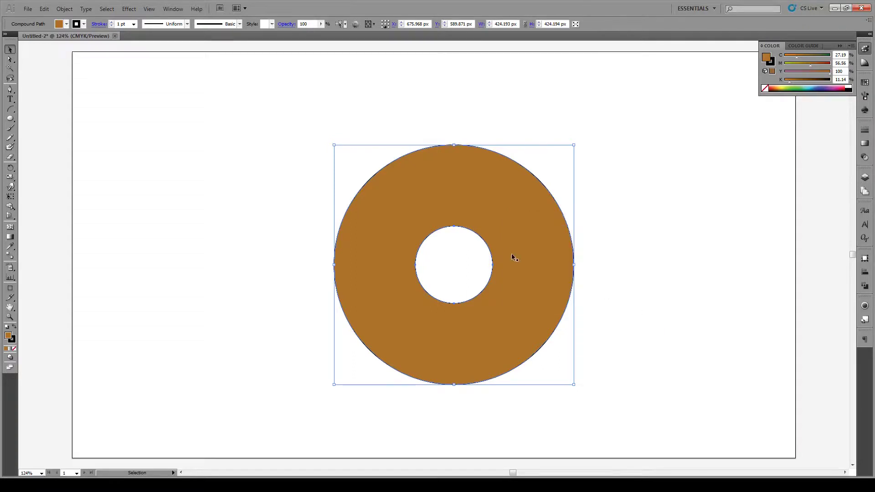
{"action": "left_click_drag", "start_coordinate": [508, 248], "coordinate": [511, 254]}
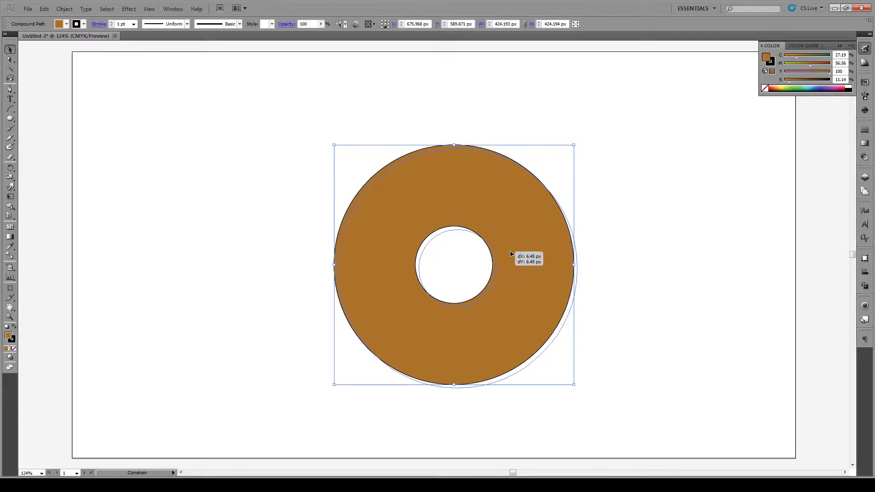
{"action": "left_click_drag", "start_coordinate": [511, 254], "coordinate": [511, 253]}
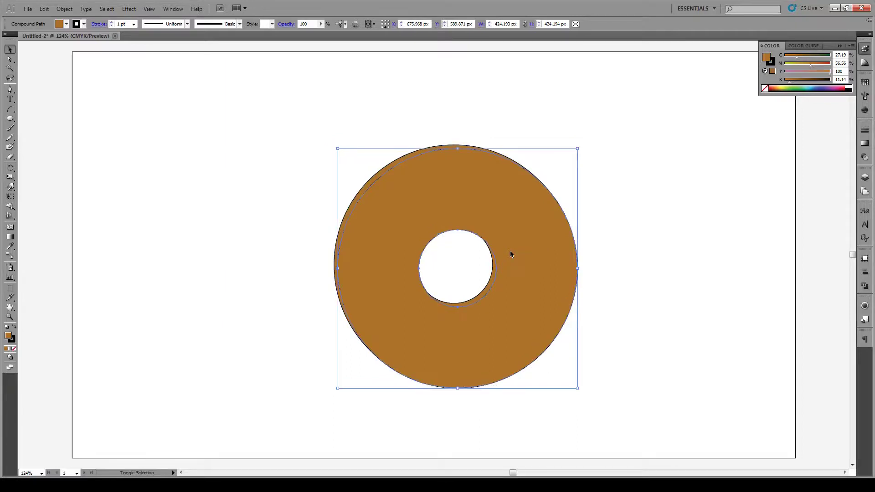
Make sure the offset copy sits behind the brown ring, then select it
{"action": "right_click", "coordinate": [439, 183]}
{"action": "left_click", "coordinate": [207, 123]}
{"action": "left_click", "coordinate": [206, 123]}
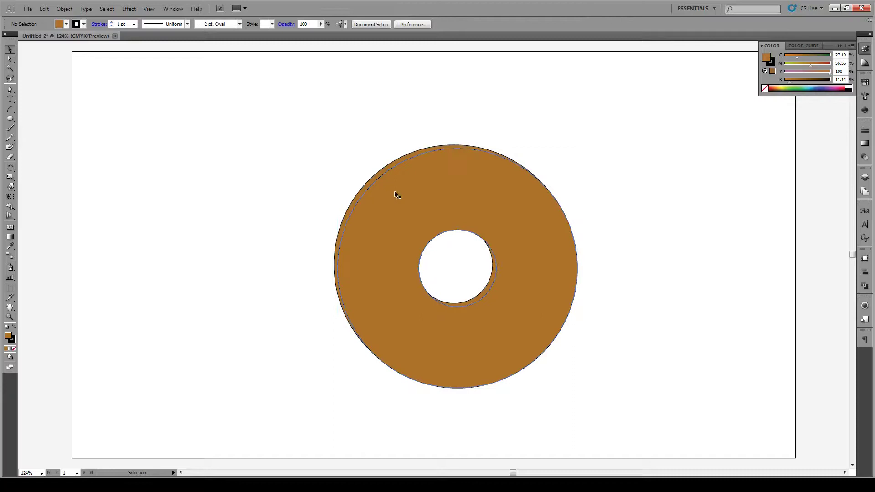
{"action": "right_click", "coordinate": [440, 196]}
{"action": "mouse_move", "coordinate": [486, 273]}
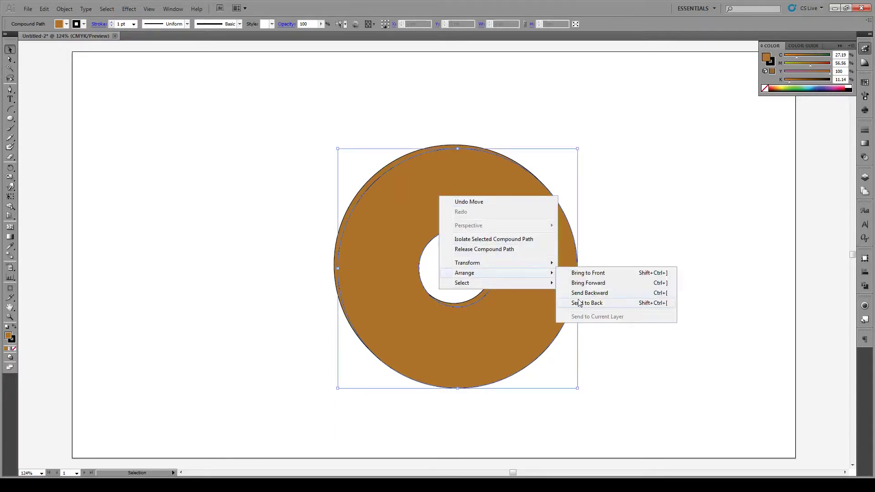
{"action": "left_click", "coordinate": [581, 303]}
{"action": "left_click", "coordinate": [602, 268]}
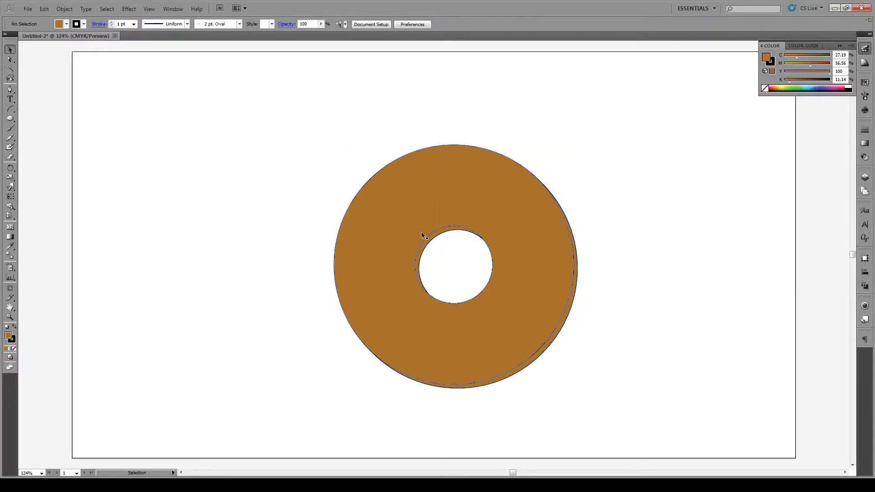
{"action": "left_click", "coordinate": [430, 246]}
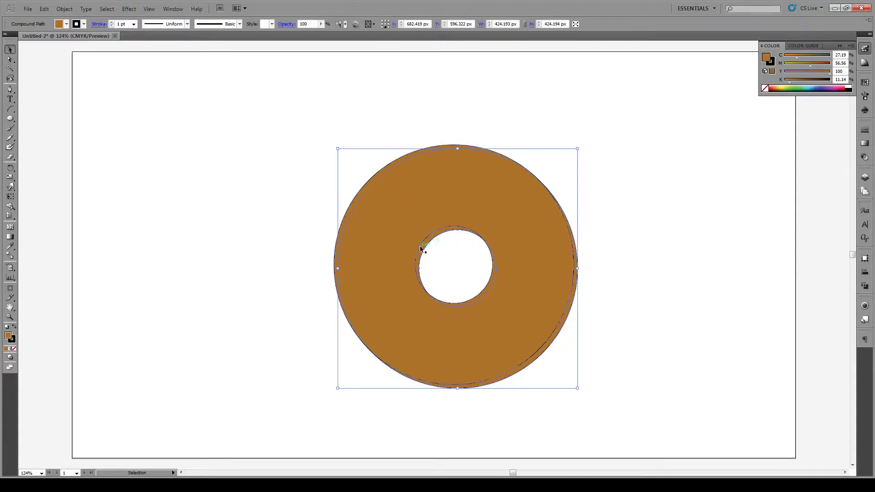
Fill the shadow light grey C9C9C9 and remove the outlines from both the shadow and the ring
{"action": "double_click", "coordinate": [8, 336]}
{"action": "left_click_drag", "start_coordinate": [342, 219], "coordinate": [321, 210]}
{"action": "left_click", "coordinate": [529, 188]}
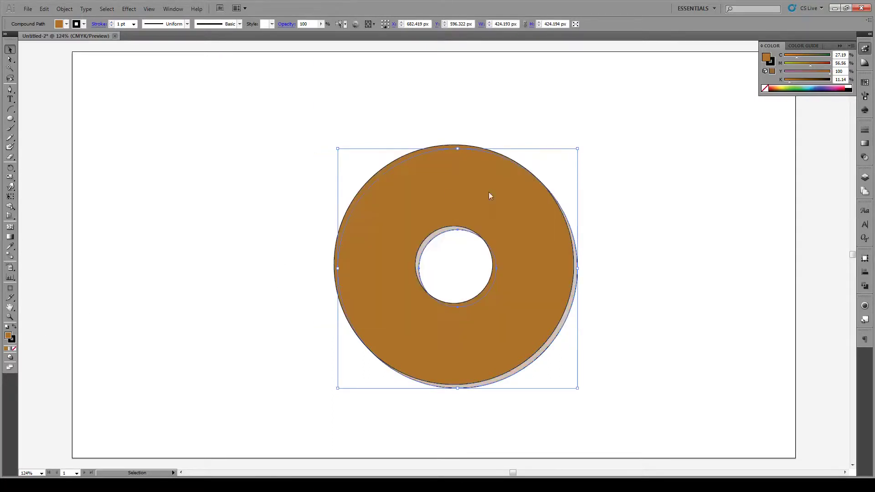
{"action": "left_click", "coordinate": [13, 340]}
{"action": "left_click", "coordinate": [14, 349]}
{"action": "left_click", "coordinate": [154, 275]}
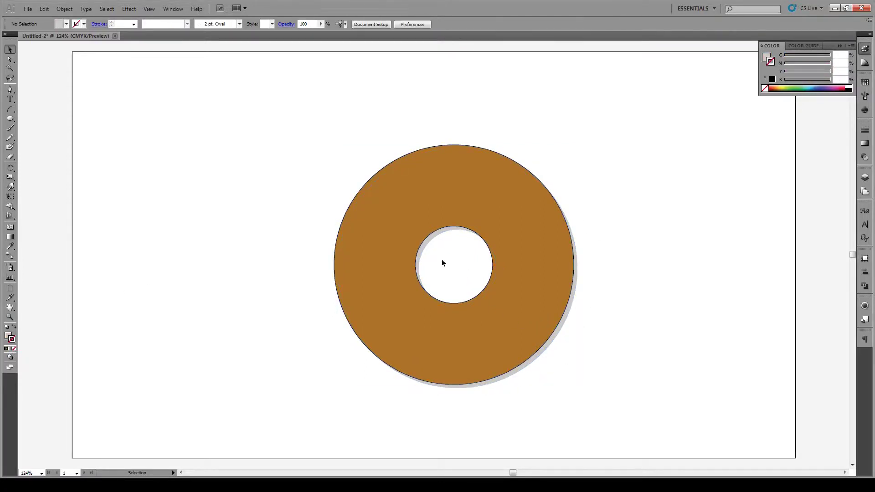
{"action": "left_click", "coordinate": [546, 254]}
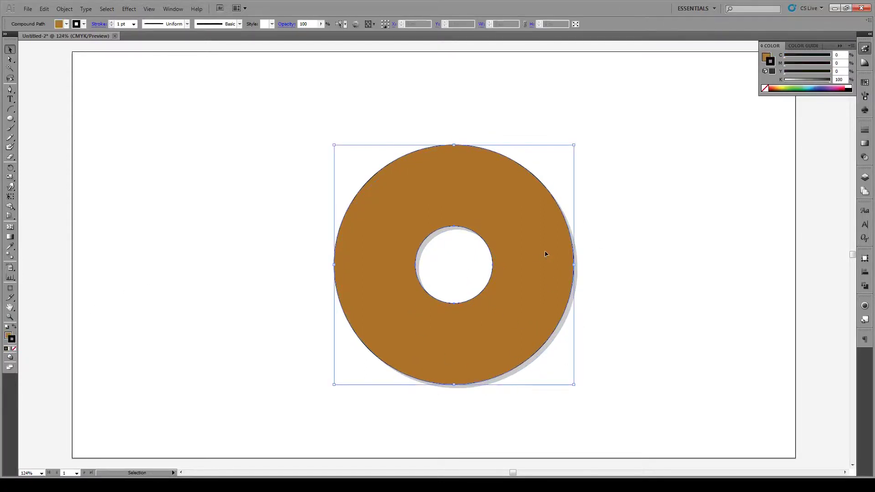
{"action": "left_click", "coordinate": [14, 349]}
{"action": "left_click", "coordinate": [120, 292]}
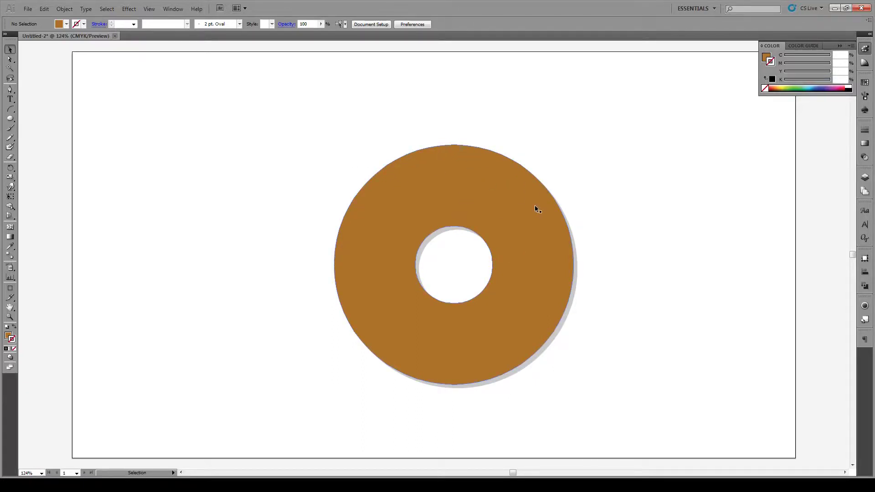
{"action": "left_click", "coordinate": [499, 188]}
{"action": "left_click", "coordinate": [500, 186]}
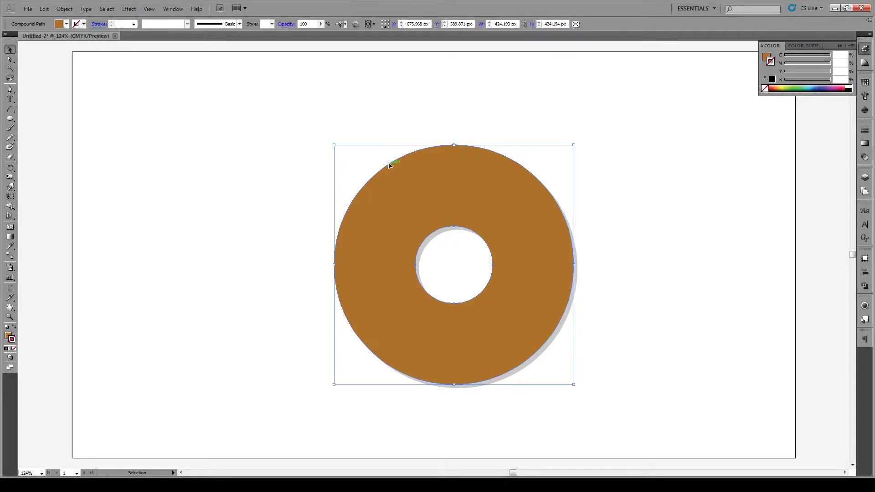
{"action": "left_click", "coordinate": [68, 9]}
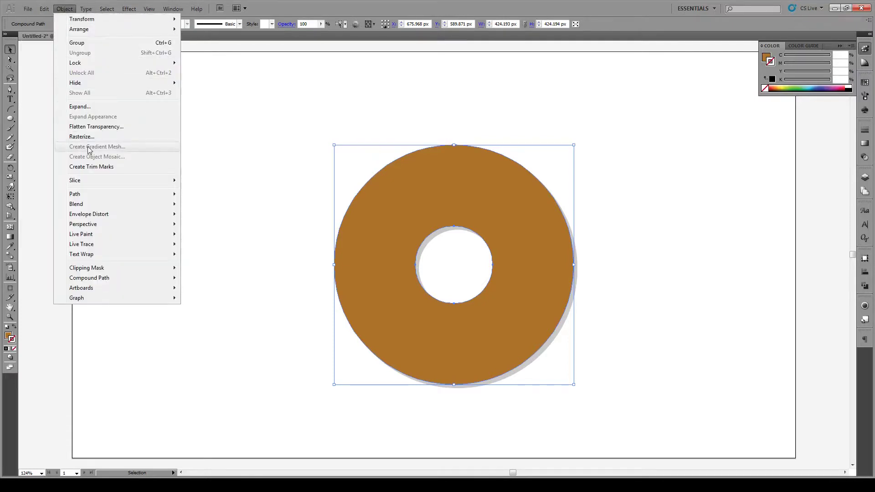
Draw a rectangle about 432 × 144 px extending right from the top of the ring
{"action": "key", "text": "Escape"}
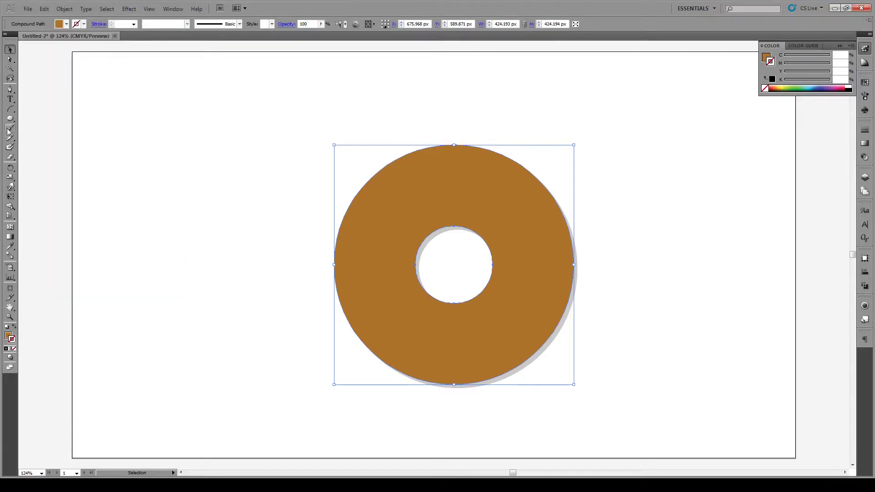
{"action": "key", "text": "l"}
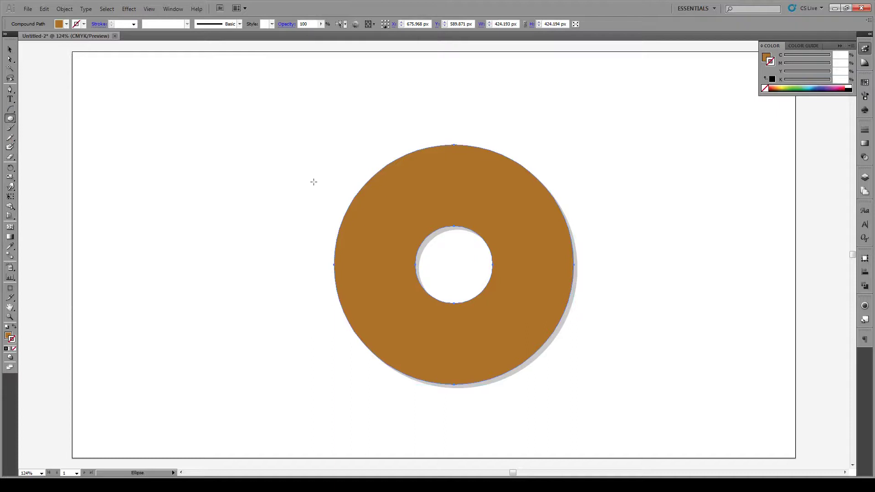
{"action": "key", "text": "m"}
{"action": "left_click_drag", "start_coordinate": [539, 145], "coordinate": [596, 225]}
{"action": "key", "text": "Delete"}
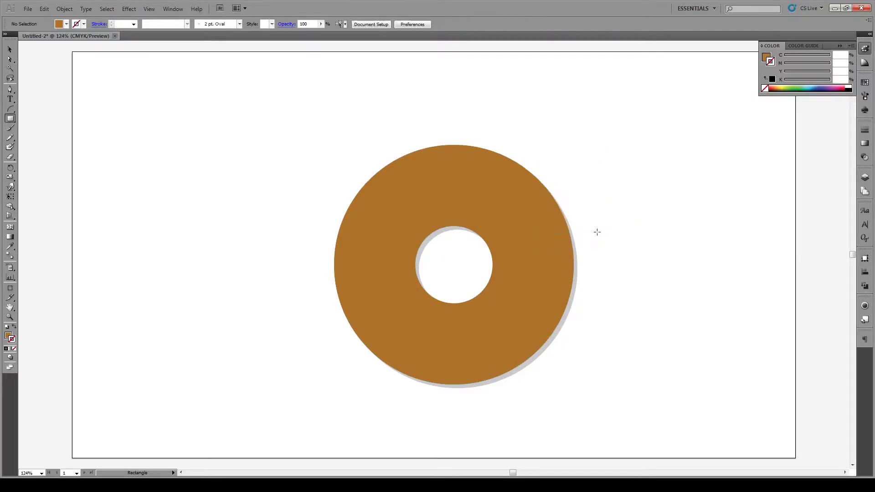
{"action": "left_click_drag", "start_coordinate": [454, 144], "coordinate": [698, 225]}
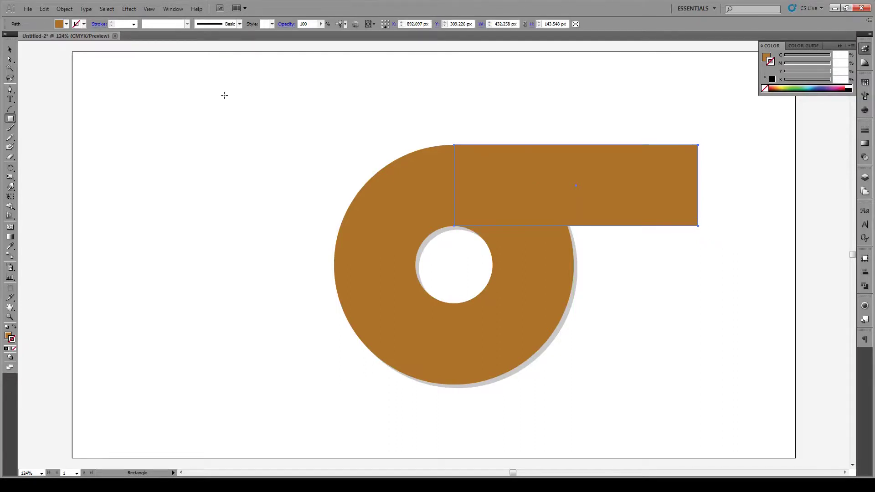
Fill the rectangle with bright pink E04488
{"action": "left_click", "coordinate": [10, 49]}
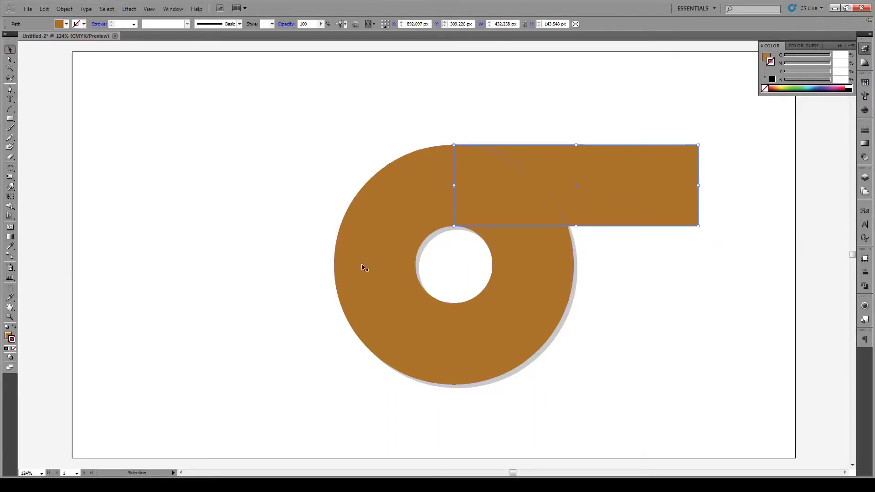
{"action": "double_click", "coordinate": [7, 336]}
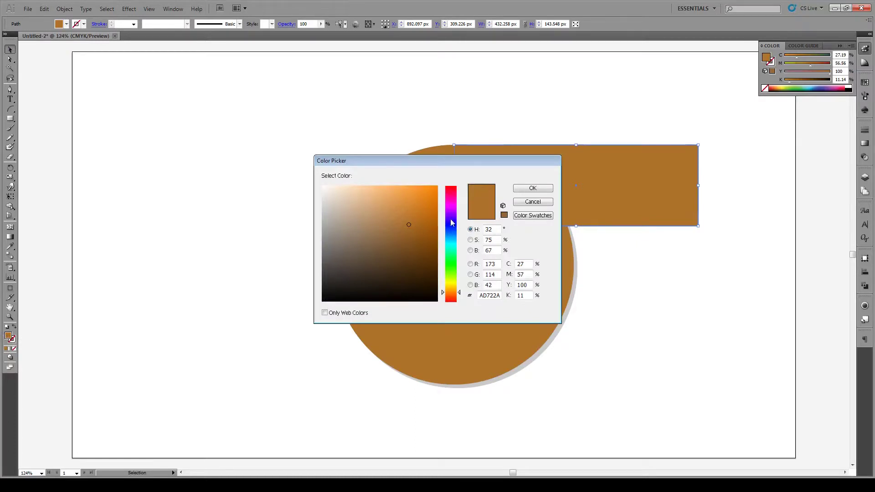
{"action": "left_click_drag", "start_coordinate": [451, 222], "coordinate": [454, 195]}
{"action": "left_click", "coordinate": [404, 199]}
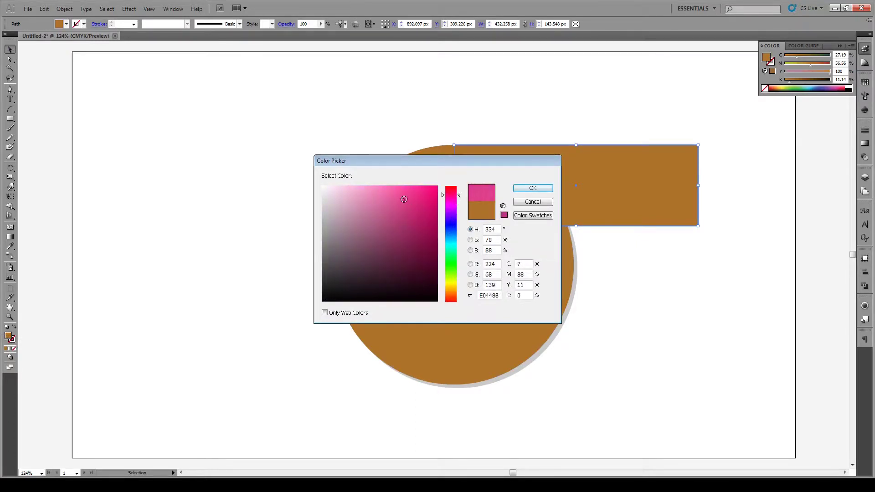
{"action": "left_click", "coordinate": [524, 189]}
{"action": "left_click", "coordinate": [536, 120]}
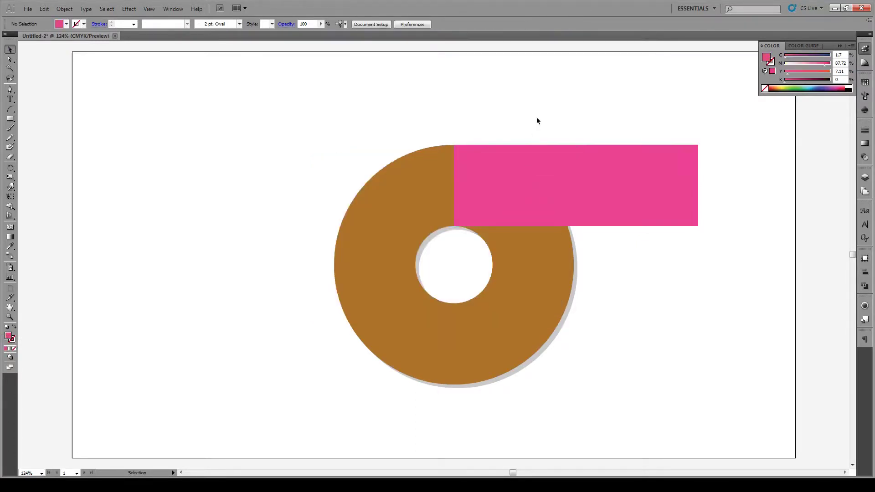
Convert the pink rectangle into a 4-column gradient mesh with To Center appearance and 100% highlight
{"action": "left_click", "coordinate": [547, 168]}
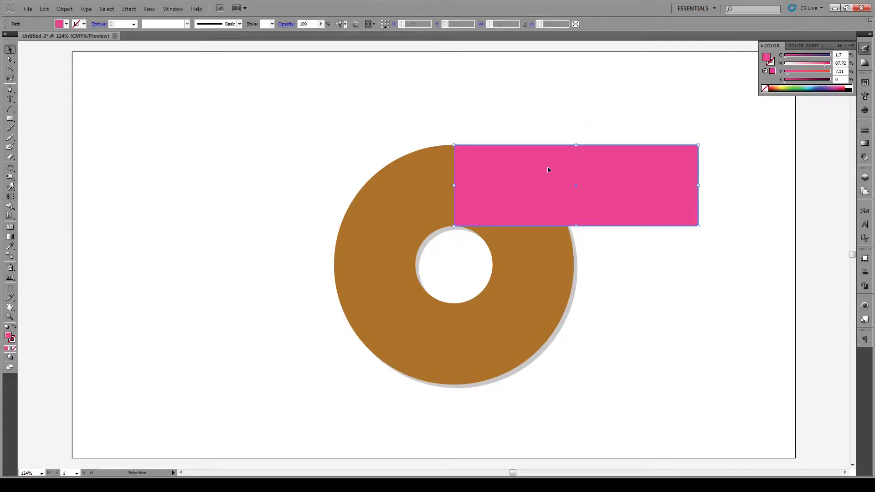
{"action": "left_click", "coordinate": [65, 9]}
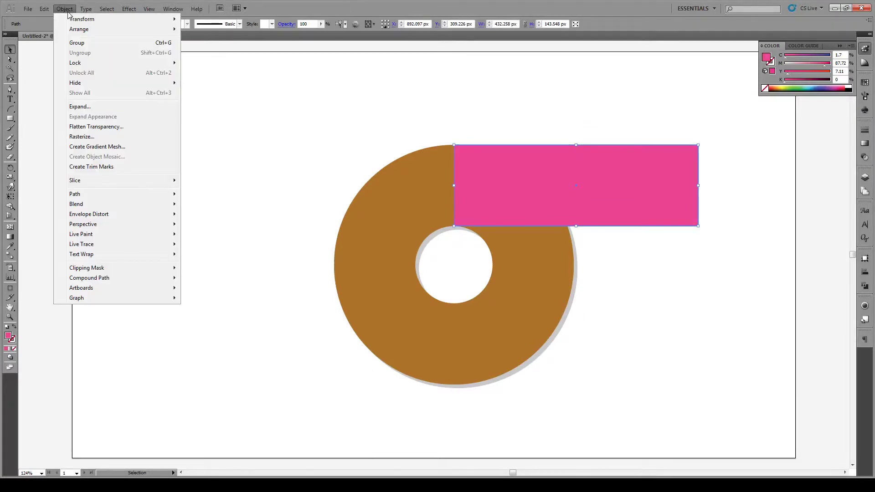
{"action": "left_click", "coordinate": [118, 151]}
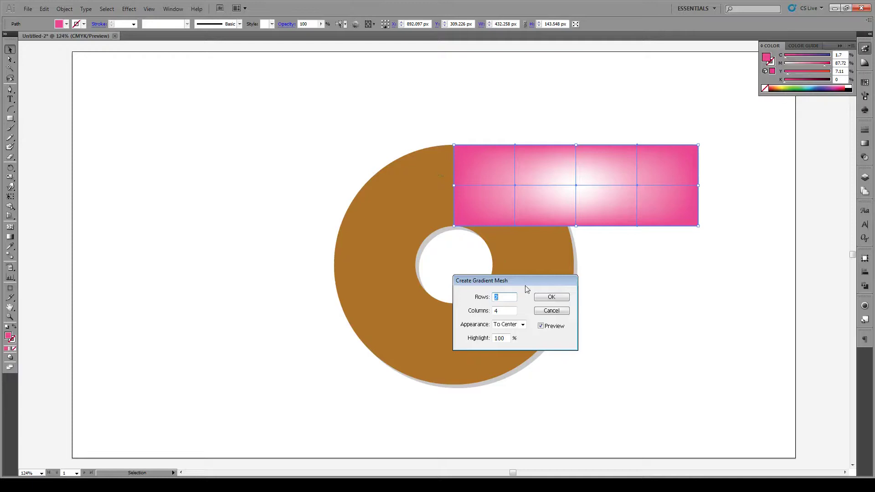
{"action": "left_click", "coordinate": [551, 298]}
{"action": "left_click", "coordinate": [604, 256]}
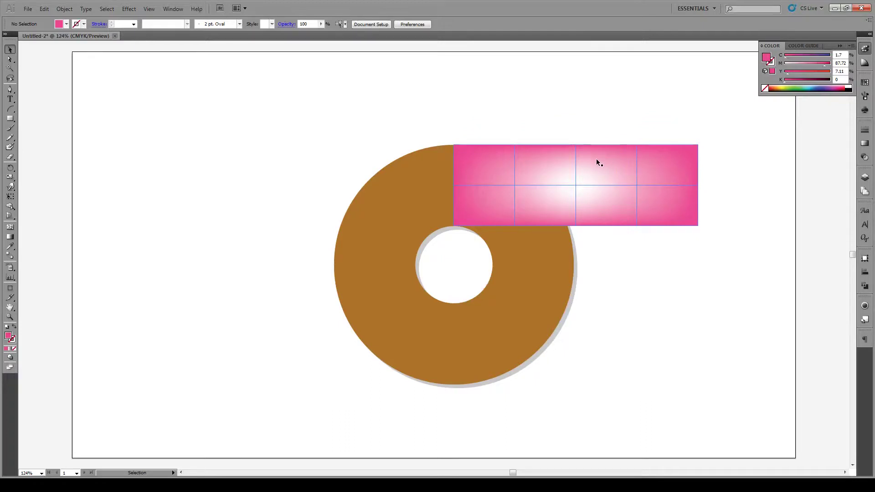
Bend the mesh's lower edge into the ring and rotate its end 90° downward
{"action": "key", "text": "a"}
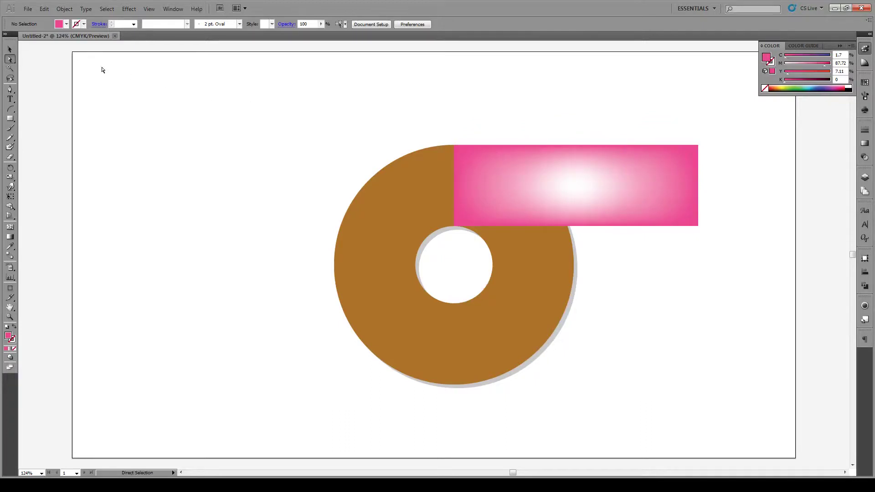
{"action": "left_click_drag", "start_coordinate": [728, 131], "coordinate": [488, 232]}
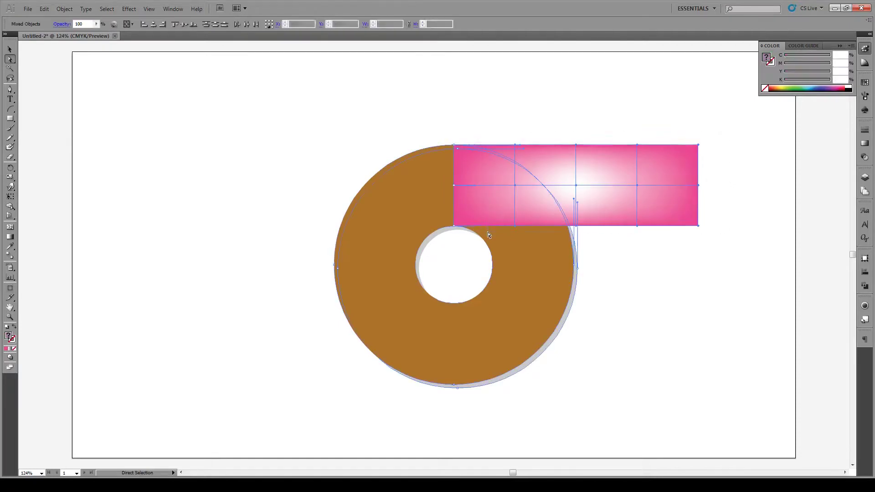
{"action": "left_click", "coordinate": [574, 231], "text": "shift"}
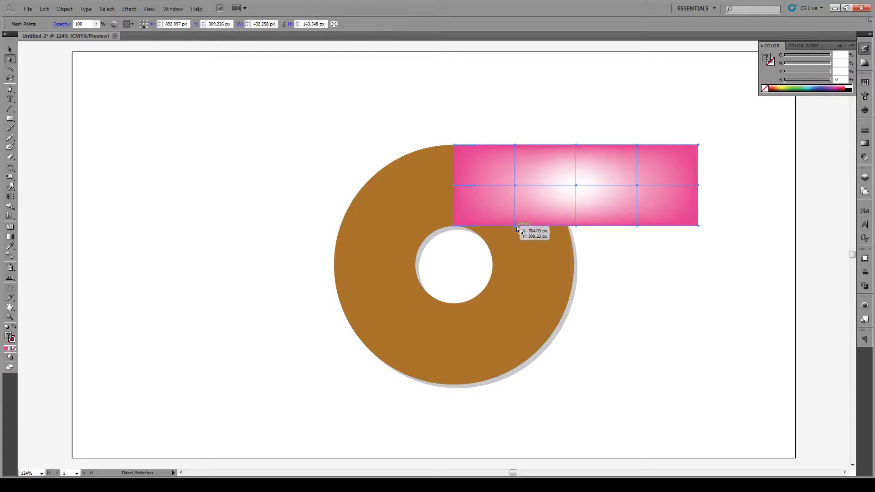
{"action": "left_click_drag", "start_coordinate": [515, 229], "coordinate": [493, 266]}
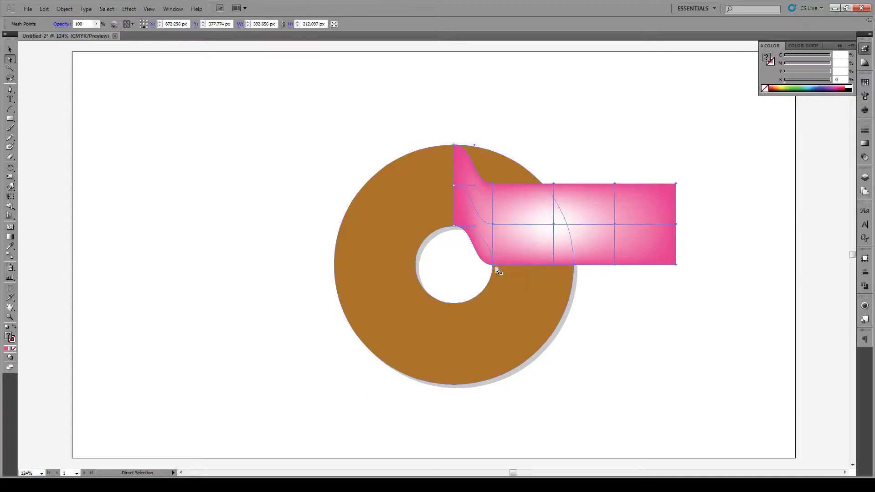
{"action": "key", "text": "r"}
{"action": "left_click_drag", "start_coordinate": [591, 268], "coordinate": [577, 311]}
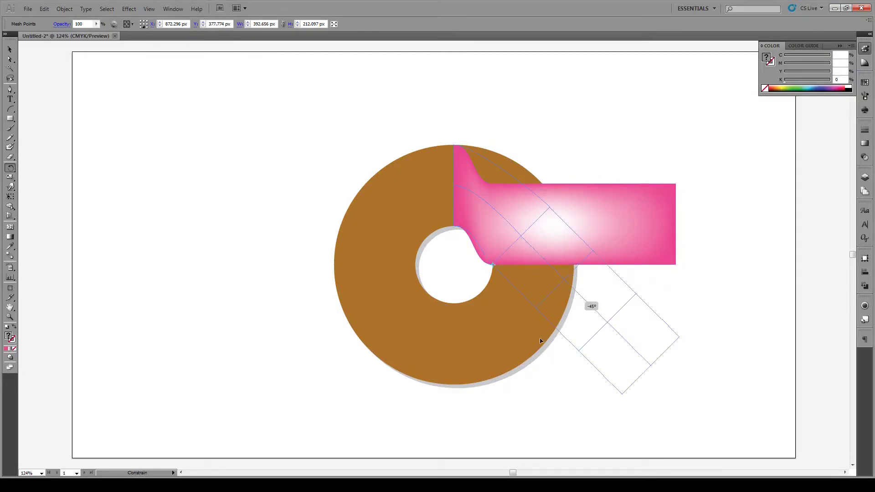
{"action": "left_click_drag", "start_coordinate": [541, 341], "coordinate": [493, 346]}
{"action": "scroll", "coordinate": [536, 282], "scroll_direction": "down", "scroll_amount": 2}
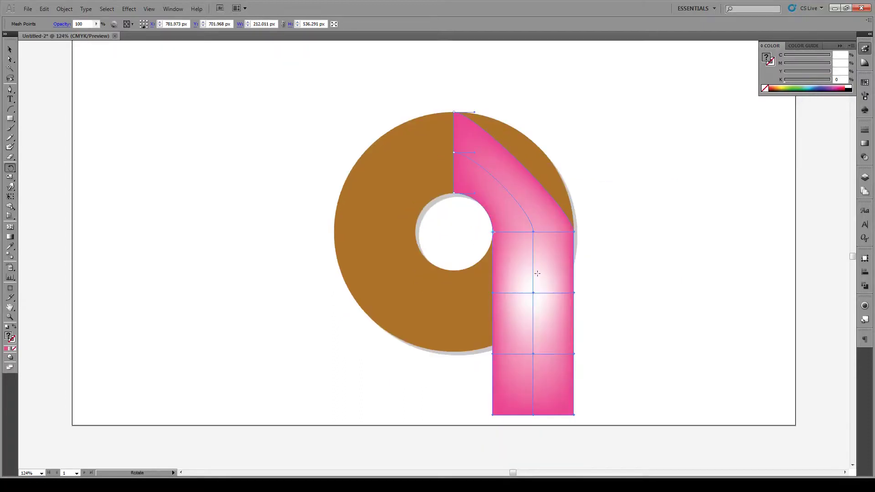
Pull the lower mesh section up-left and rotate it to point left around the ring
{"action": "key", "text": "a"}
{"action": "left_click_drag", "start_coordinate": [590, 288], "coordinate": [469, 424]}
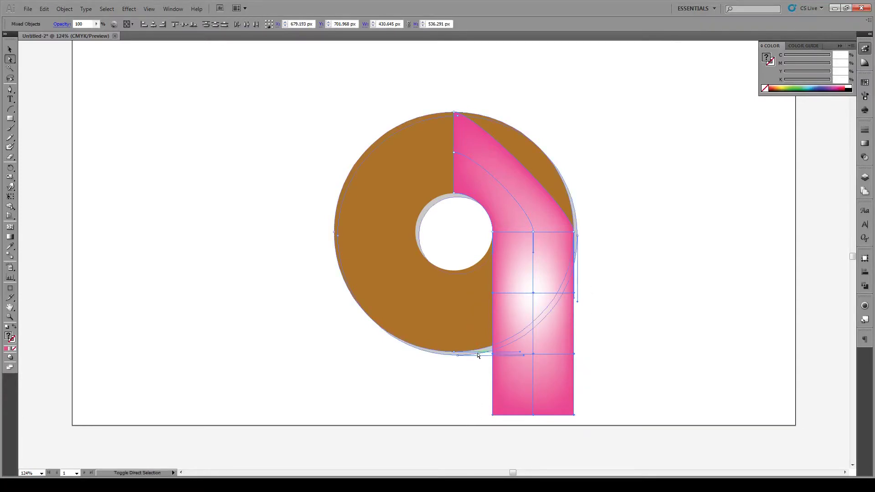
{"action": "left_click", "coordinate": [487, 355], "text": "shift"}
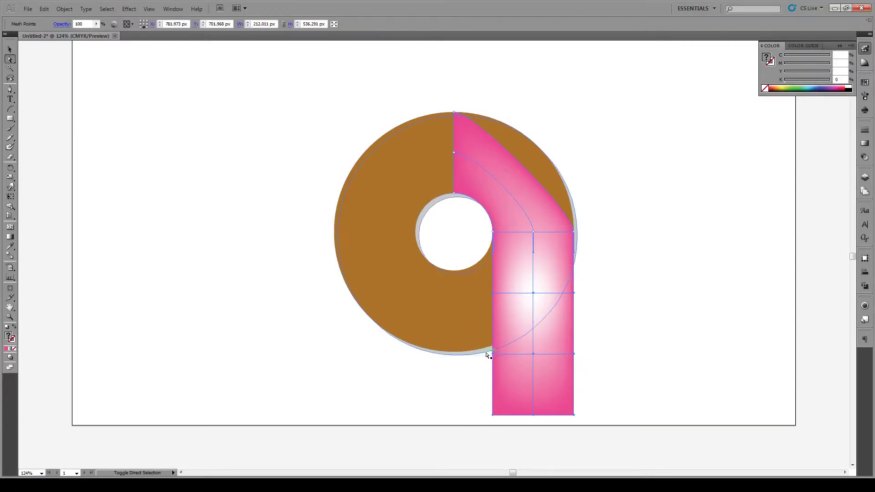
{"action": "left_click_drag", "start_coordinate": [492, 295], "coordinate": [454, 274]}
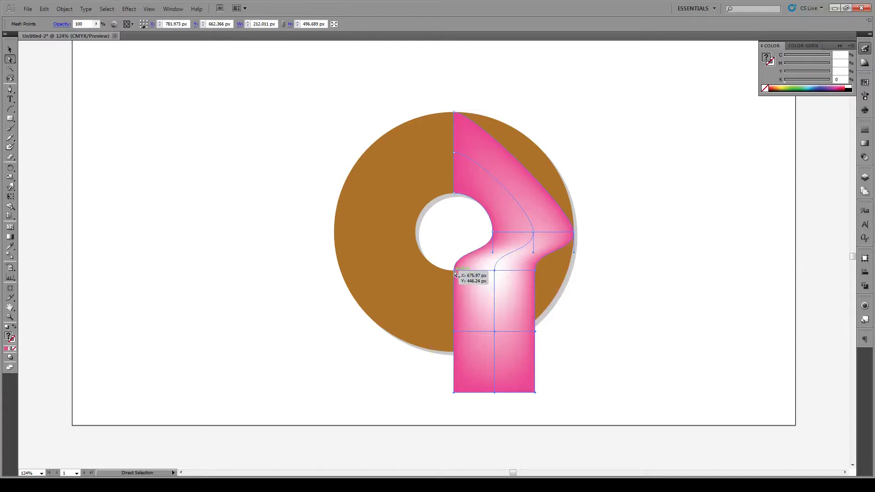
{"action": "key", "text": "r"}
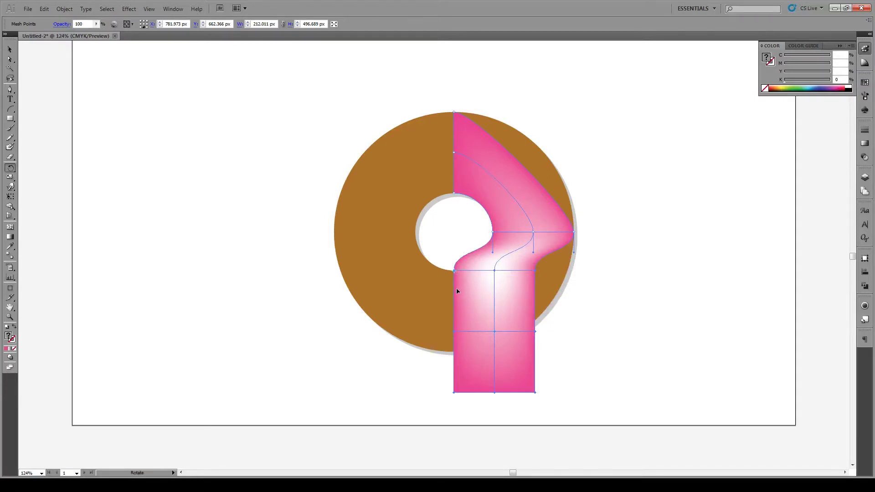
{"action": "left_click_drag", "start_coordinate": [455, 297], "coordinate": [396, 271]}
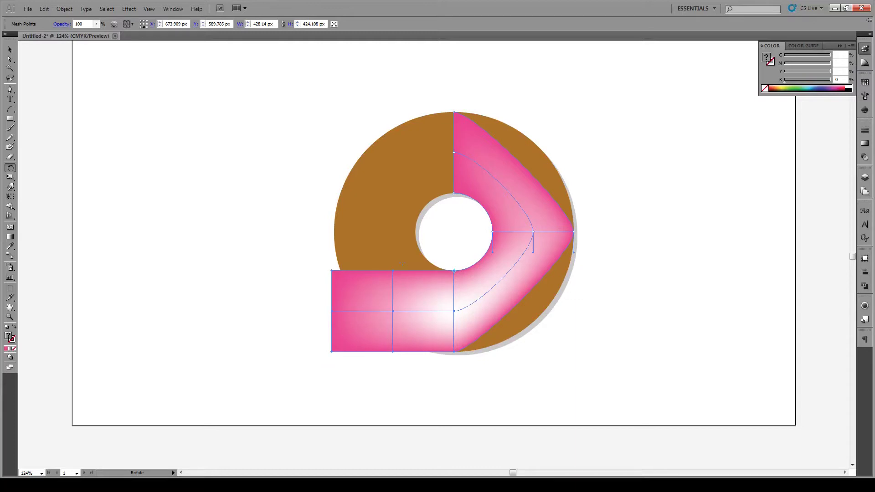
Pull the mesh end up the ring's left side and rotate it 90° upward
{"action": "key", "text": "a"}
{"action": "left_click_drag", "start_coordinate": [305, 262], "coordinate": [424, 366]}
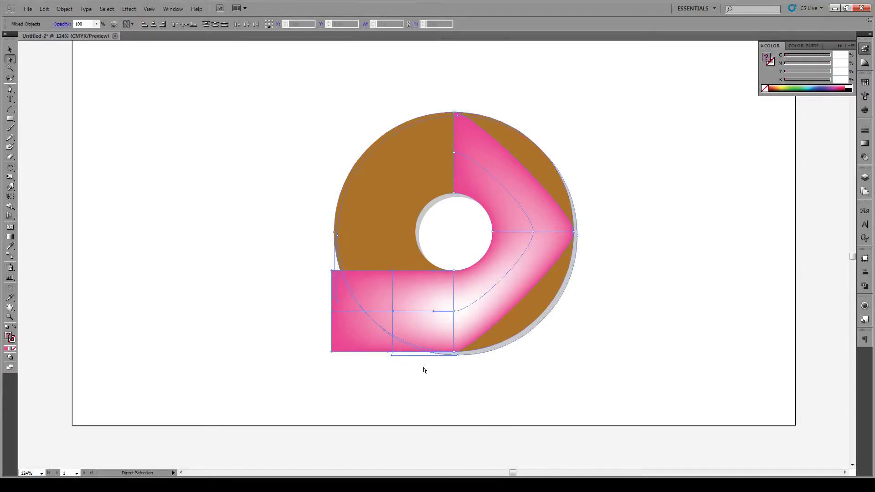
{"action": "left_click", "coordinate": [337, 256], "text": "shift"}
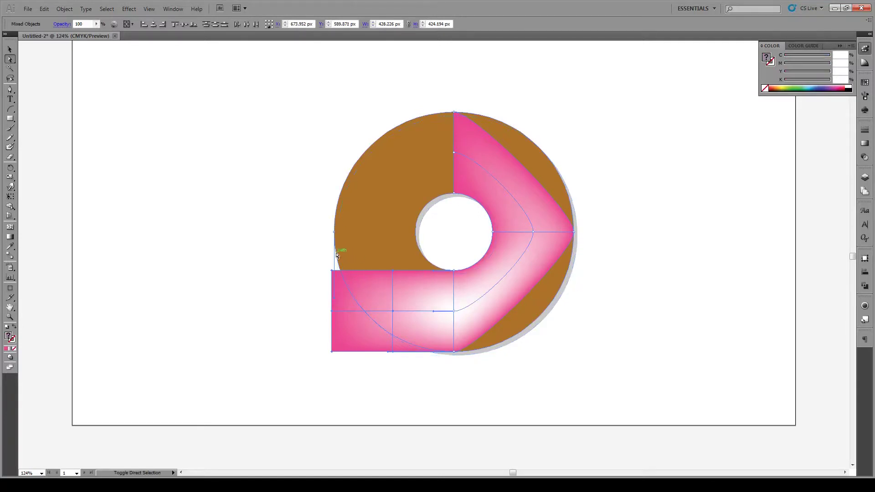
{"action": "left_click", "coordinate": [336, 254], "text": "shift"}
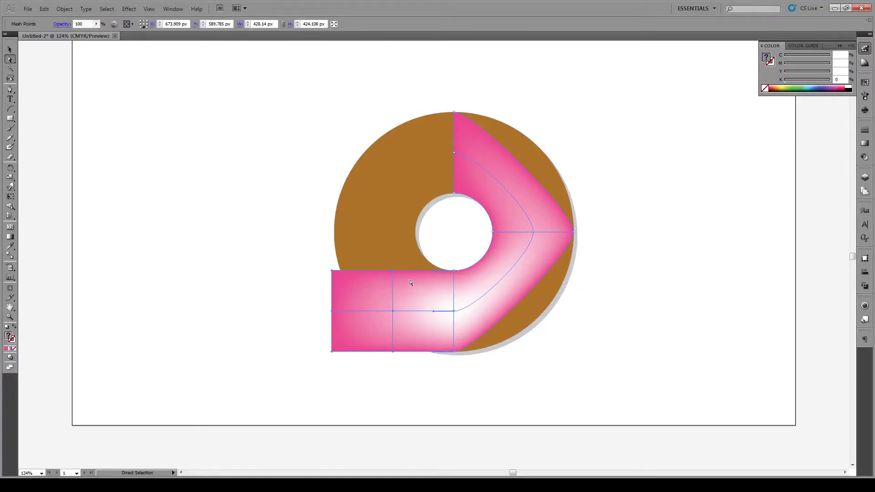
{"action": "left_click_drag", "start_coordinate": [393, 273], "coordinate": [415, 236]}
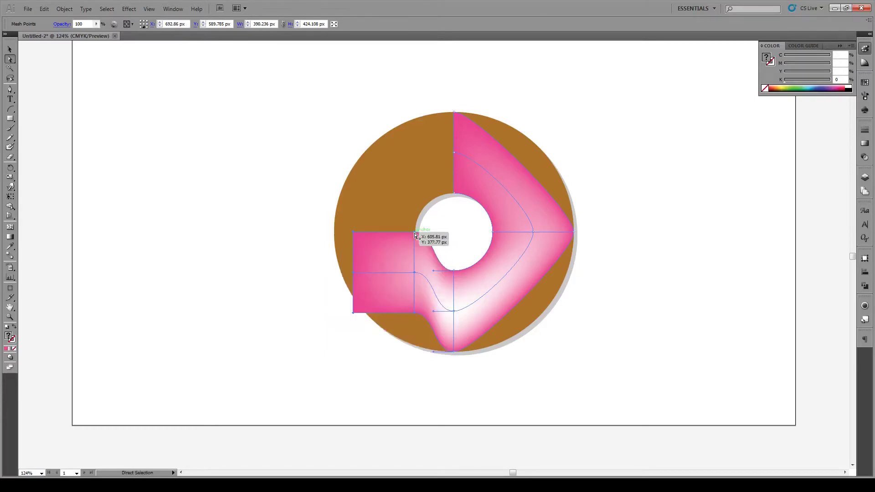
{"action": "key", "text": "r"}
{"action": "left_click", "coordinate": [415, 232]}
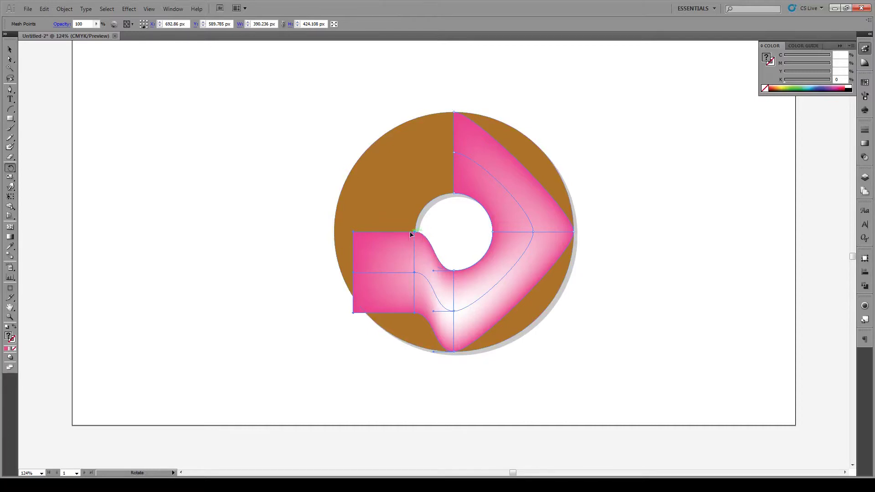
{"action": "left_click_drag", "start_coordinate": [382, 233], "coordinate": [428, 185]}
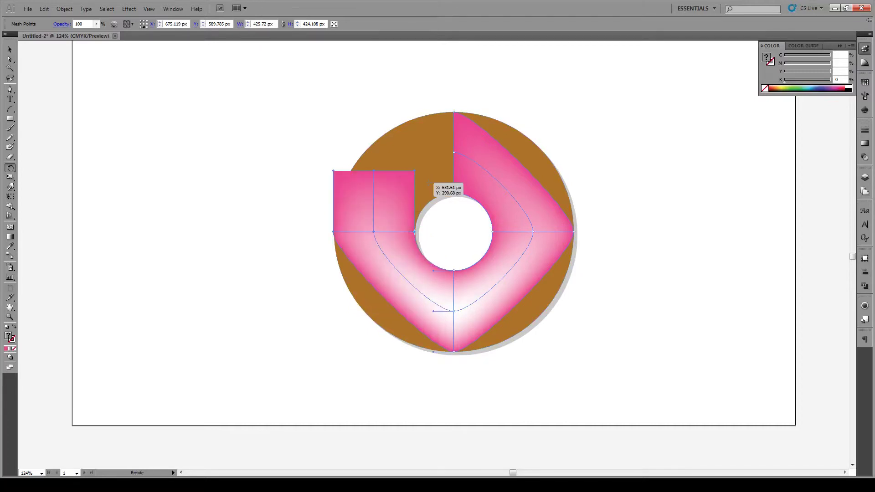
Pull the mesh's top-right corner onto the ring and rotate the glaze a quarter turn
{"action": "key", "text": "a"}
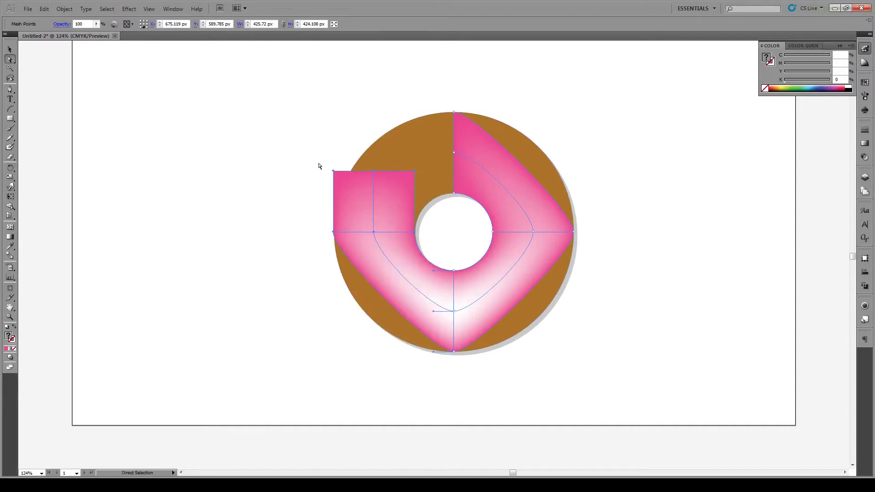
{"action": "left_click_drag", "start_coordinate": [319, 166], "coordinate": [398, 184]}
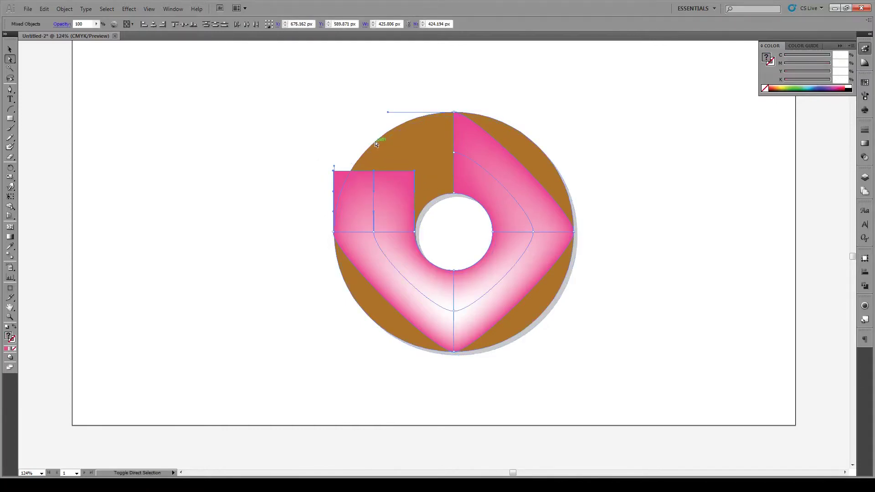
{"action": "left_click", "coordinate": [374, 171]}
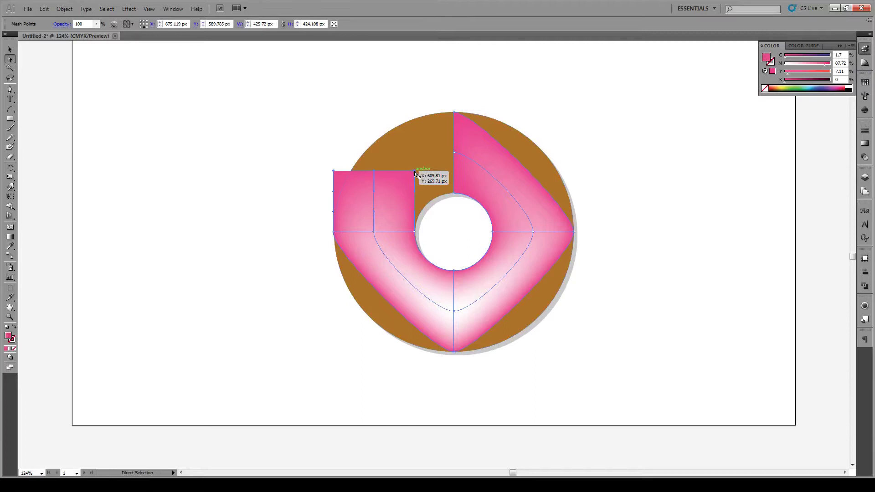
{"action": "left_click_drag", "start_coordinate": [414, 171], "coordinate": [453, 196]}
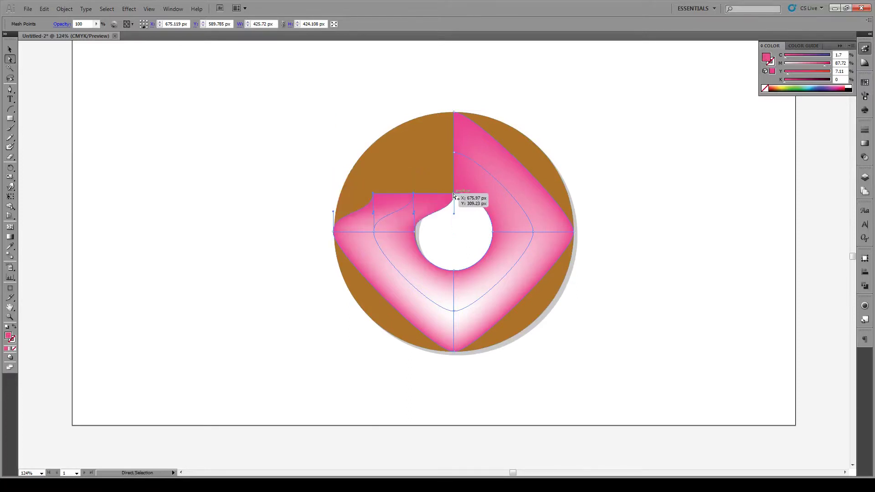
{"action": "key", "text": "r"}
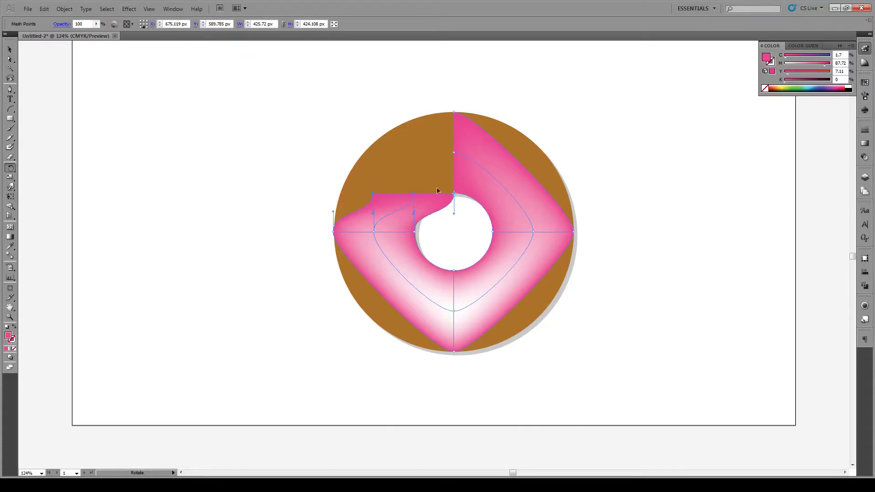
{"action": "left_click_drag", "start_coordinate": [391, 195], "coordinate": [470, 145]}
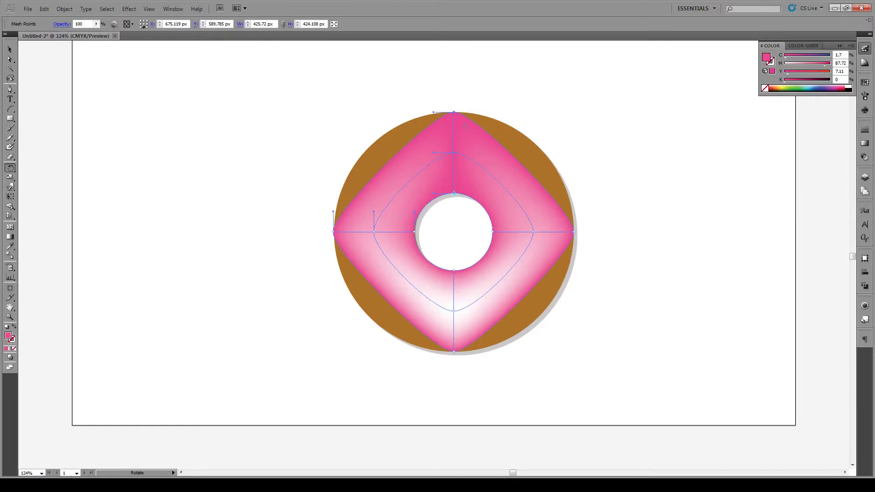
Round the glaze's left, top-left and bottom edges by extending the outer points' direction handles
{"action": "key", "text": "v"}
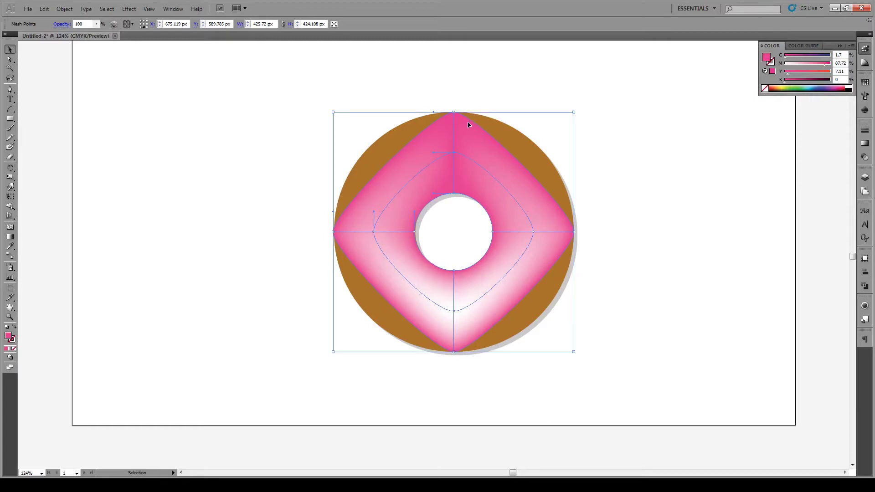
{"action": "left_click", "coordinate": [329, 236]}
{"action": "key", "text": "a"}
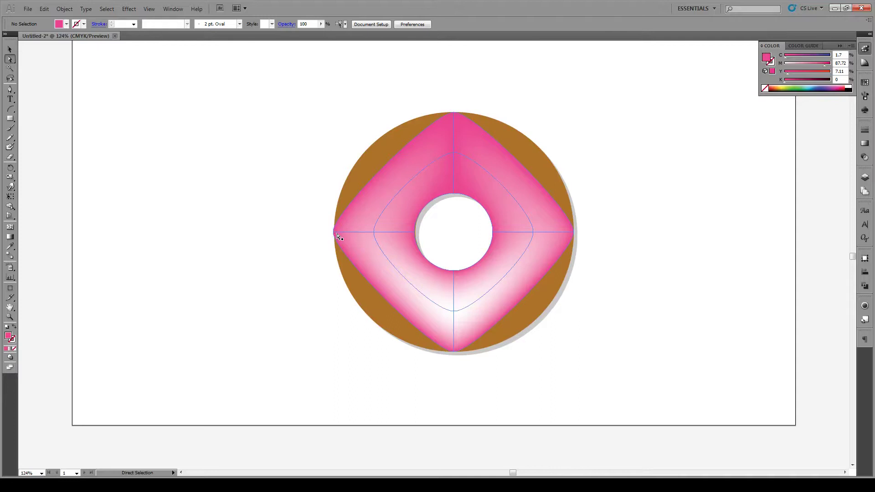
{"action": "left_click", "coordinate": [334, 232]}
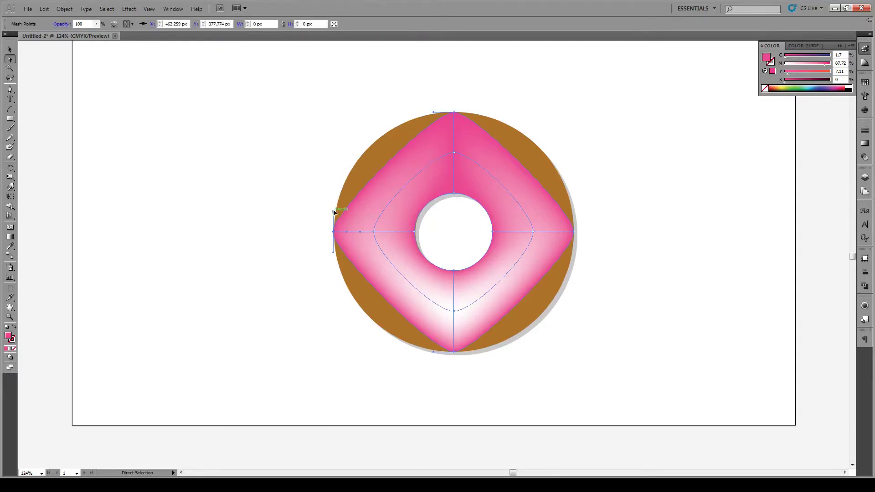
{"action": "left_click_drag", "start_coordinate": [334, 211], "coordinate": [337, 165]}
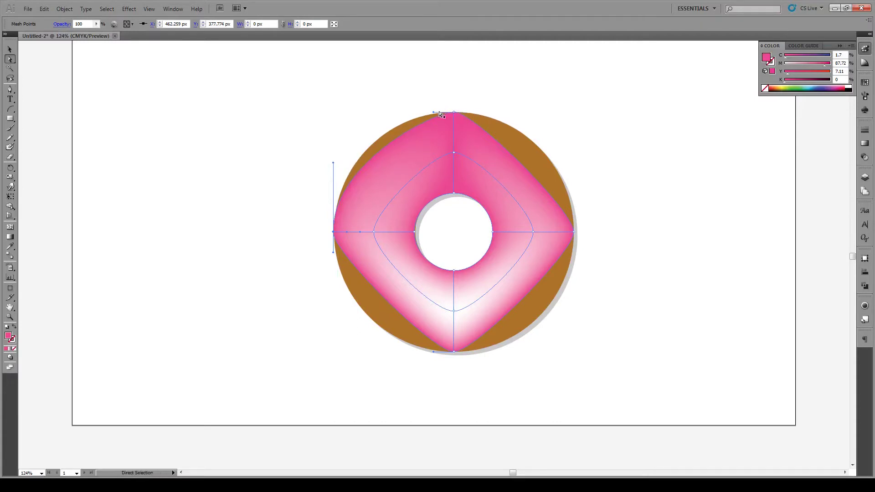
{"action": "left_click_drag", "start_coordinate": [433, 112], "coordinate": [399, 109]}
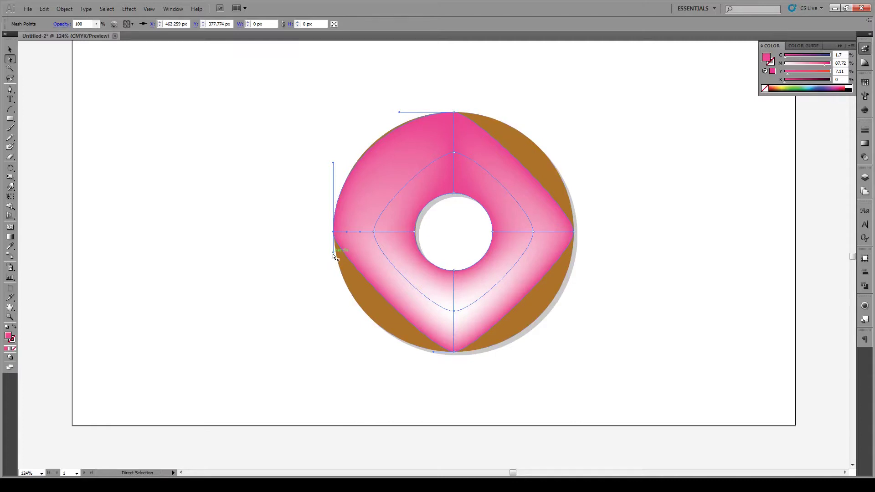
{"action": "left_click_drag", "start_coordinate": [333, 252], "coordinate": [333, 312]}
{"action": "left_click_drag", "start_coordinate": [435, 354], "coordinate": [412, 355]}
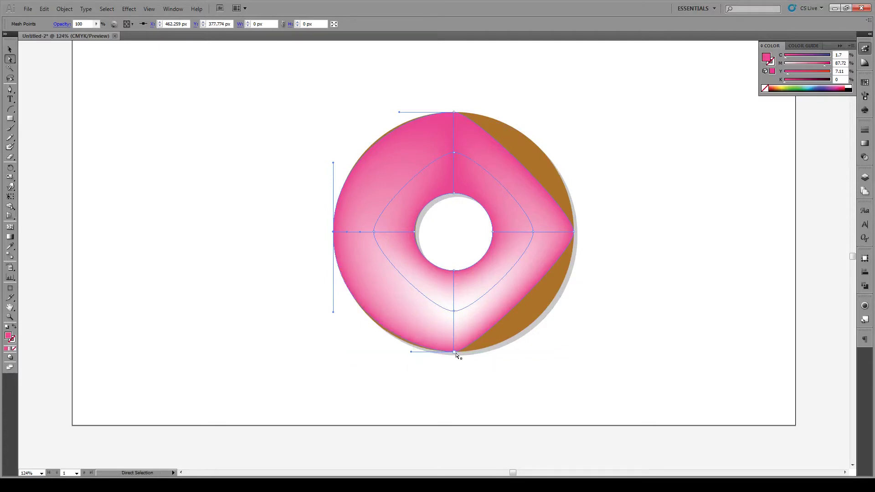
{"action": "left_click_drag", "start_coordinate": [457, 356], "coordinate": [521, 365]}
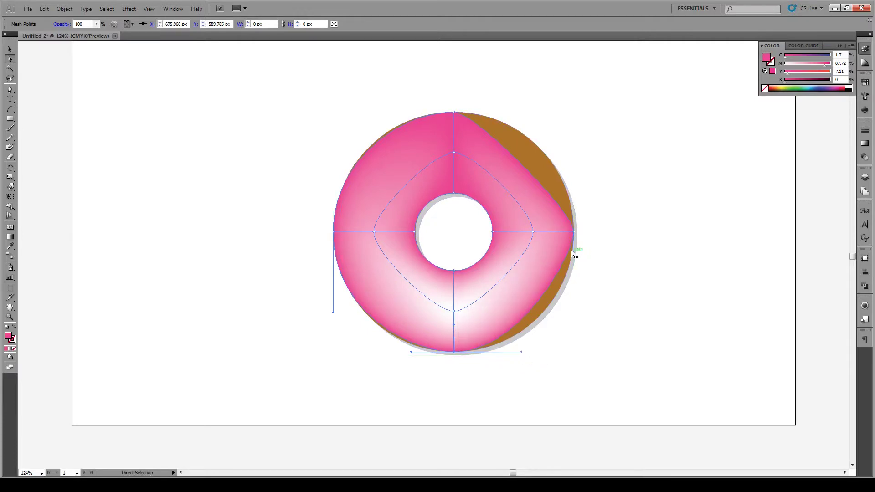
Round the right and top-right edges so the glaze covers the whole donut
{"action": "left_click", "coordinate": [574, 254]}
{"action": "left_click", "coordinate": [574, 254]}
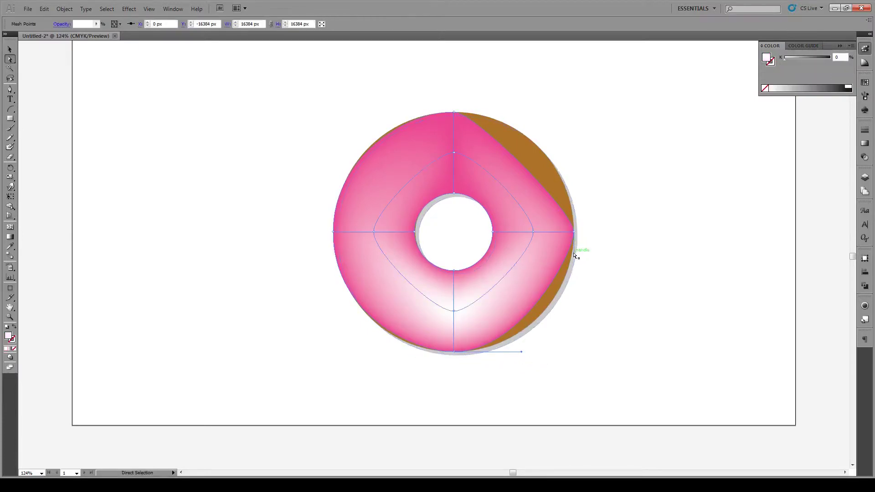
{"action": "left_click_drag", "start_coordinate": [574, 255], "coordinate": [579, 287]}
{"action": "left_click", "coordinate": [573, 234]}
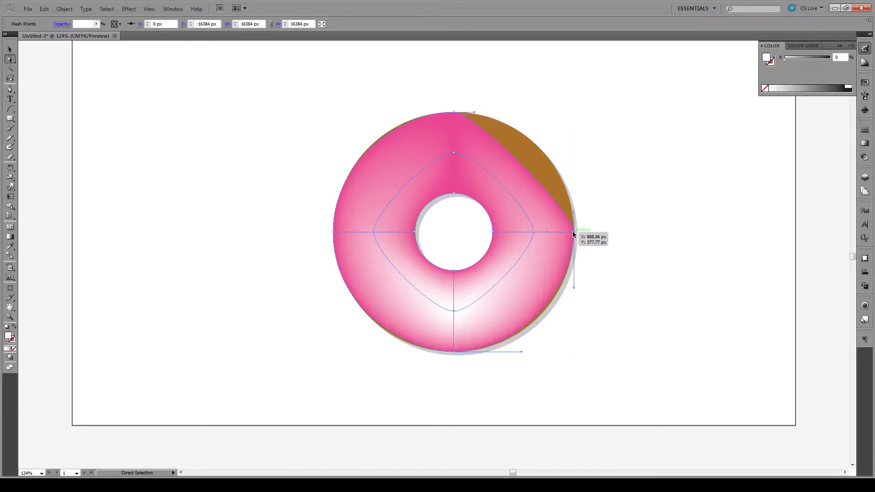
{"action": "left_click_drag", "start_coordinate": [573, 212], "coordinate": [574, 172]}
{"action": "left_click", "coordinate": [454, 112]}
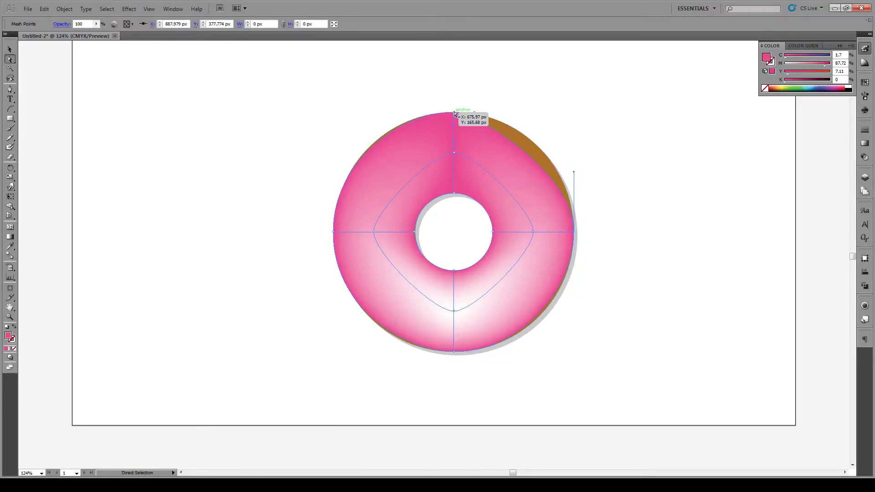
{"action": "left_click_drag", "start_coordinate": [475, 112], "coordinate": [516, 109]}
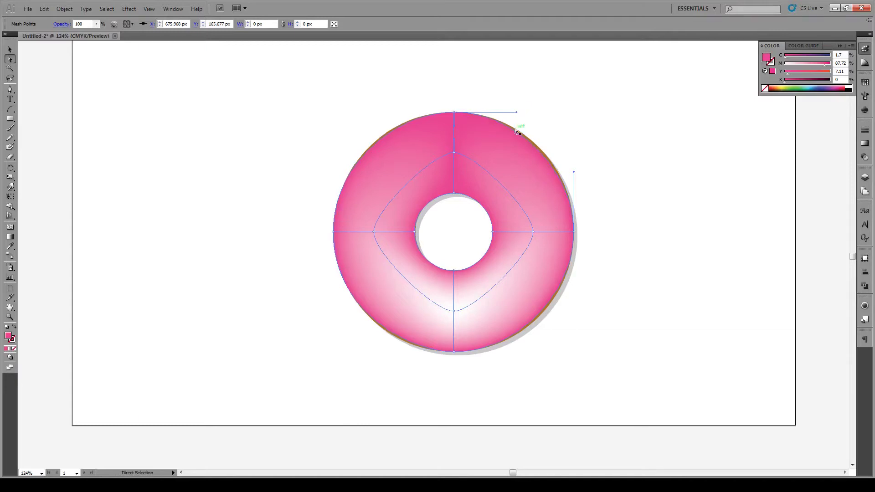
{"action": "left_click", "coordinate": [207, 134]}
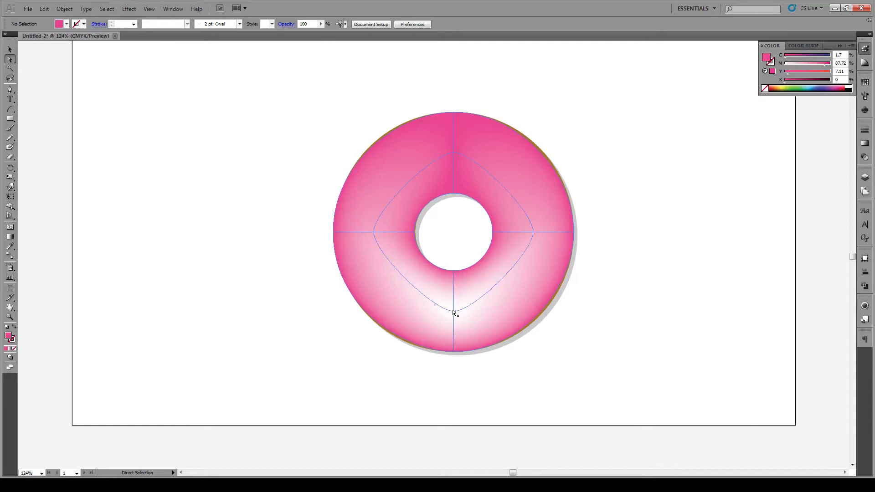
Colour the lower inner mesh point a medium pink
{"action": "left_click", "coordinate": [454, 313]}
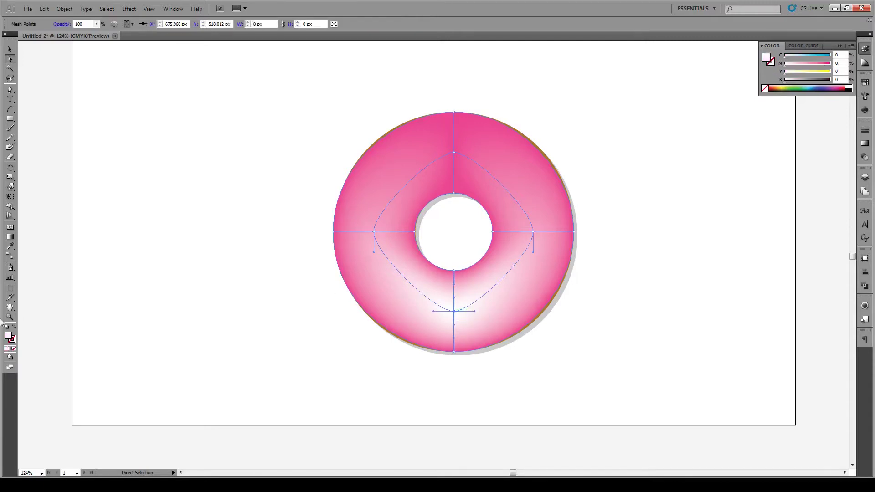
{"action": "double_click", "coordinate": [8, 336]}
{"action": "mouse_move", "coordinate": [451, 206]}
{"action": "left_mouse_down"}
{"action": "mouse_move", "coordinate": [456, 200]}
{"action": "mouse_move", "coordinate": [375, 198]}
{"action": "left_mouse_up"}
{"action": "left_click", "coordinate": [405, 197]}
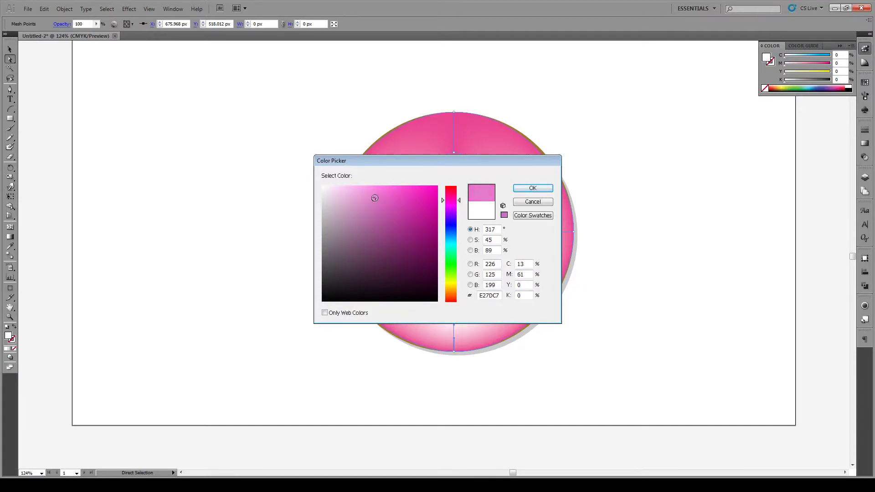
{"action": "left_click", "coordinate": [493, 297]}
{"action": "key", "text": "ctrl+c"}
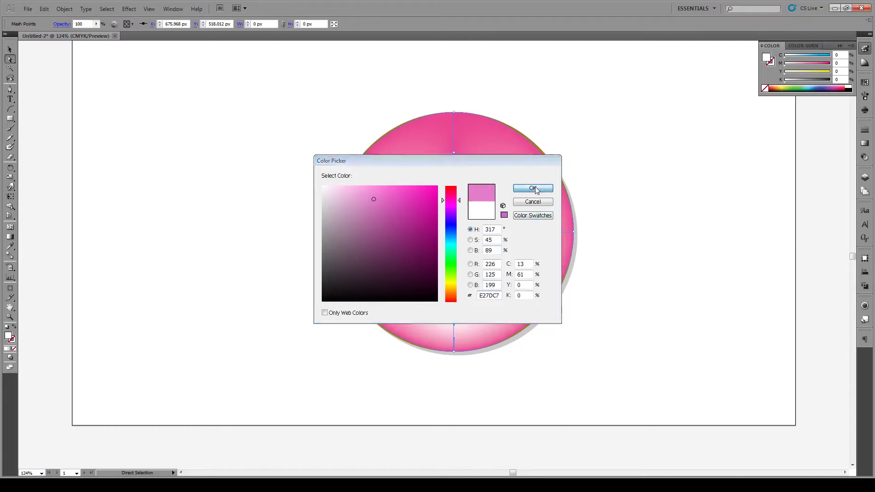
{"action": "left_click", "coordinate": [533, 188]}
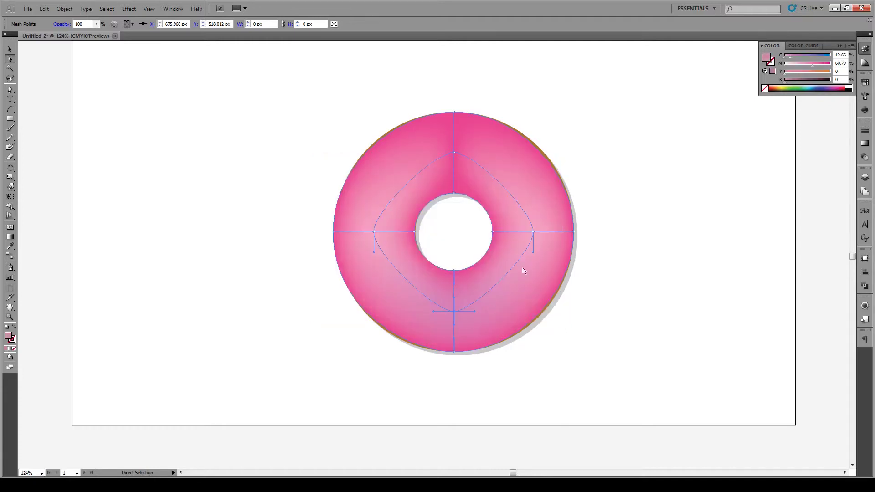
Apply the light pink to the right and left inner mesh points
{"action": "left_click", "coordinate": [533, 232]}
{"action": "double_click", "coordinate": [10, 337]}
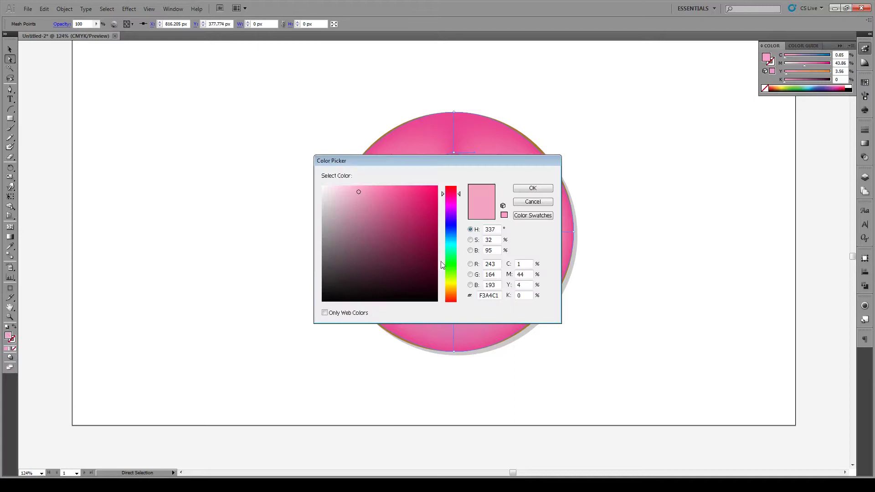
{"action": "left_click", "coordinate": [533, 190]}
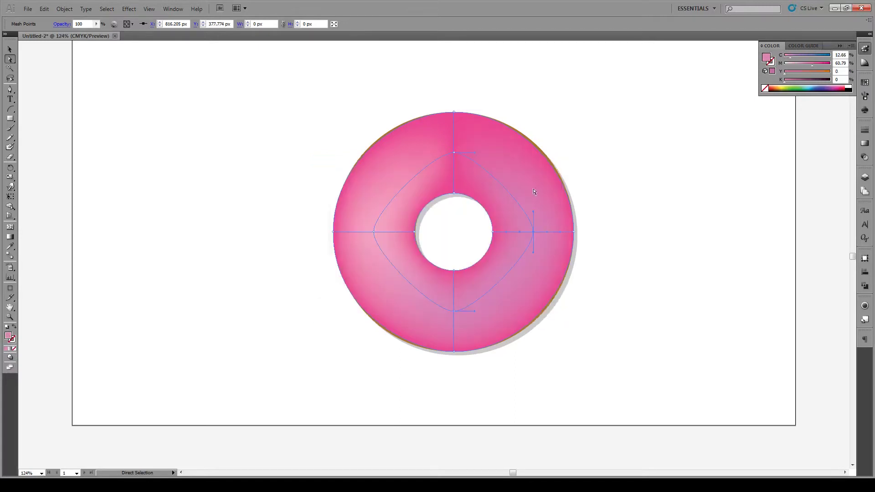
{"action": "left_click", "coordinate": [373, 232]}
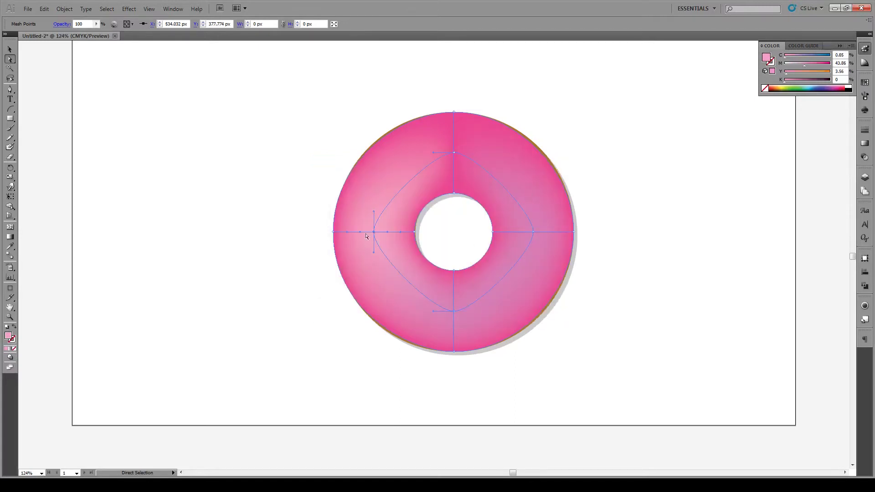
{"action": "double_click", "coordinate": [9, 337]}
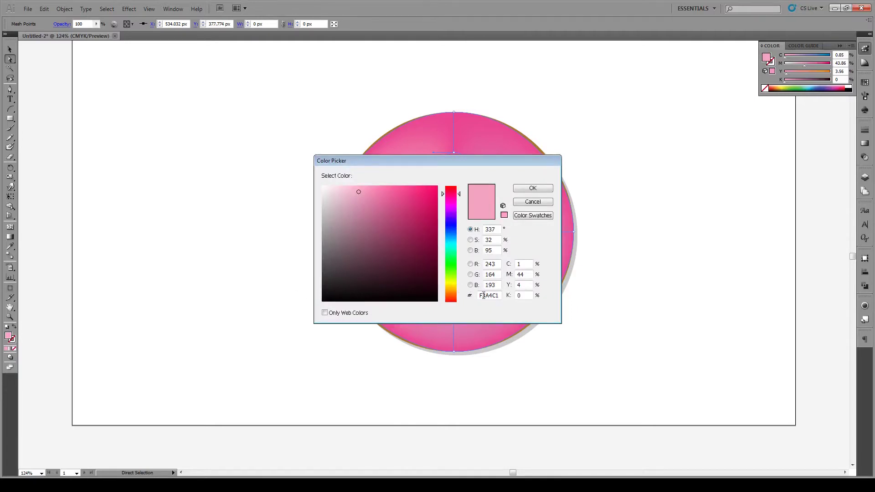
{"action": "left_click", "coordinate": [533, 189]}
Set the top inner mesh point to the lighter pink E27DC7
{"action": "left_click", "coordinate": [456, 155]}
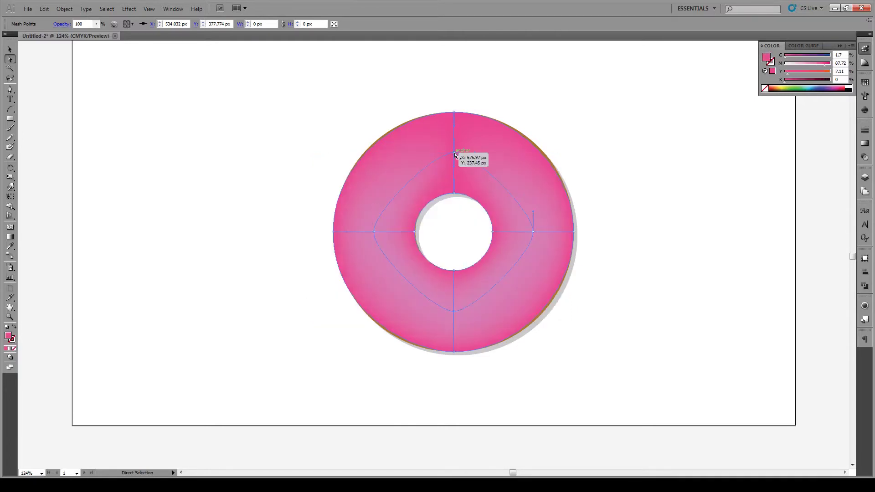
{"action": "double_click", "coordinate": [8, 337]}
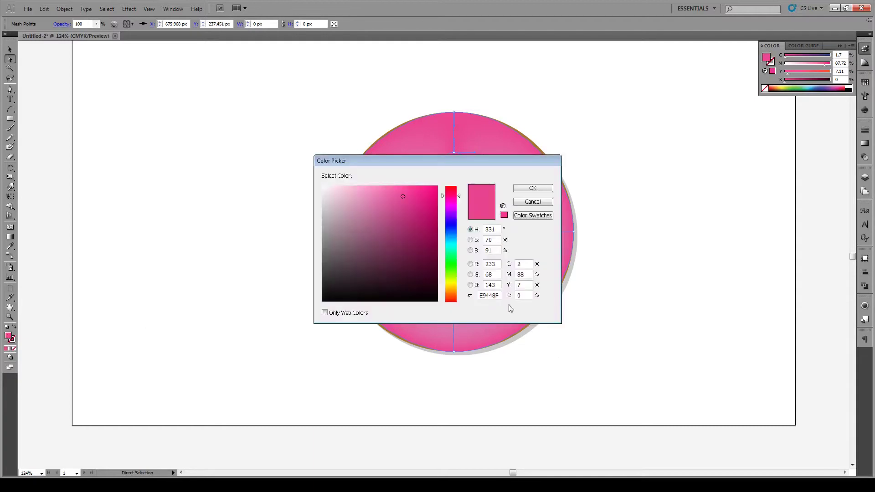
{"action": "double_click", "coordinate": [489, 296]}
{"action": "key", "text": "ctrl+v"}
{"action": "left_click", "coordinate": [541, 191]}
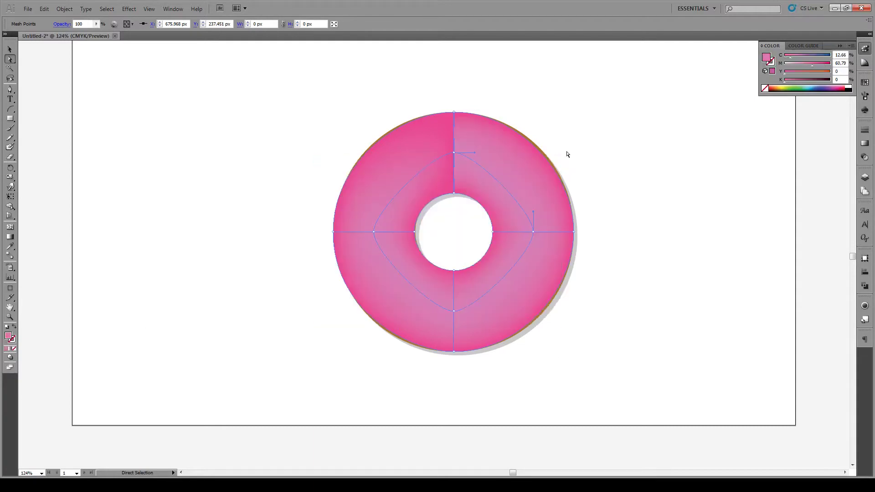
Nudge the top mesh point to close the seam and reapply pink E27DC7
{"action": "scroll", "coordinate": [458, 152], "scroll_direction": "up", "scroll_amount": 3}
{"action": "left_click", "coordinate": [450, 159]}
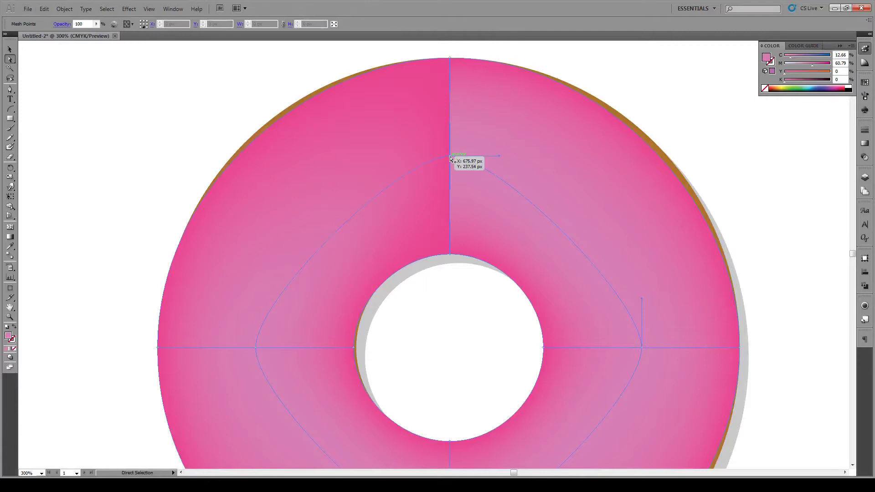
{"action": "left_click_drag", "start_coordinate": [450, 159], "coordinate": [453, 157]}
{"action": "double_click", "coordinate": [10, 337]}
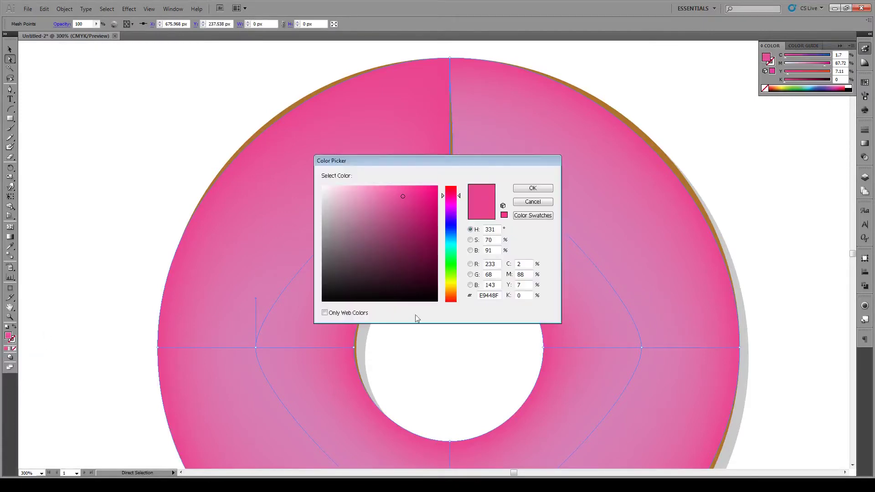
{"action": "double_click", "coordinate": [489, 295]}
{"action": "key", "text": "ctrl+v"}
{"action": "left_click", "coordinate": [531, 188]}
{"action": "left_click_drag", "start_coordinate": [453, 159], "coordinate": [450, 158]}
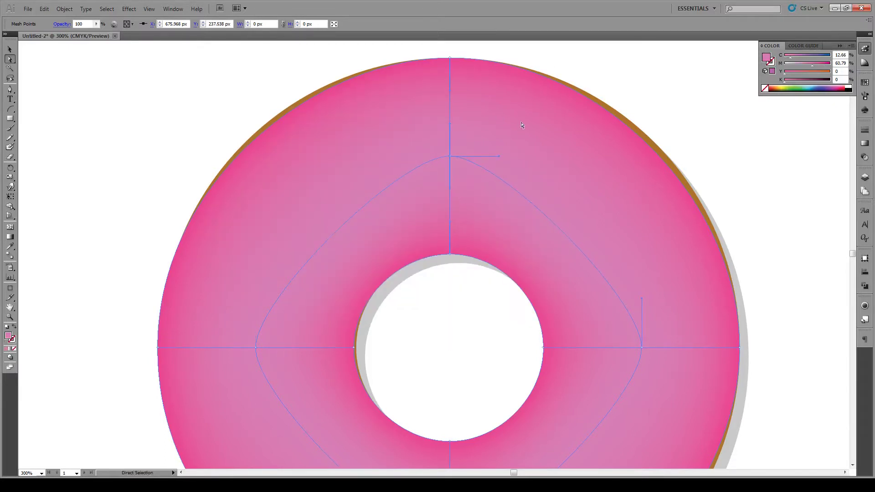
Drag out the handles of the inner ring's left, top, right and bottom mesh points into a circle
{"action": "scroll", "coordinate": [346, 303], "scroll_direction": "down", "scroll_amount": 3}
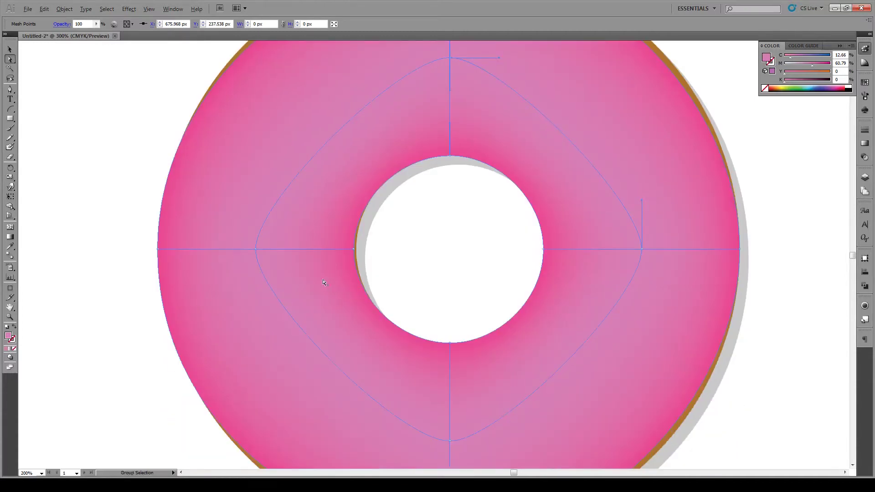
{"action": "scroll", "coordinate": [330, 274], "scroll_direction": "down", "scroll_amount": 3, "text": "alt"}
{"action": "scroll", "coordinate": [359, 263], "scroll_direction": "up", "scroll_amount": 2, "text": "alt"}
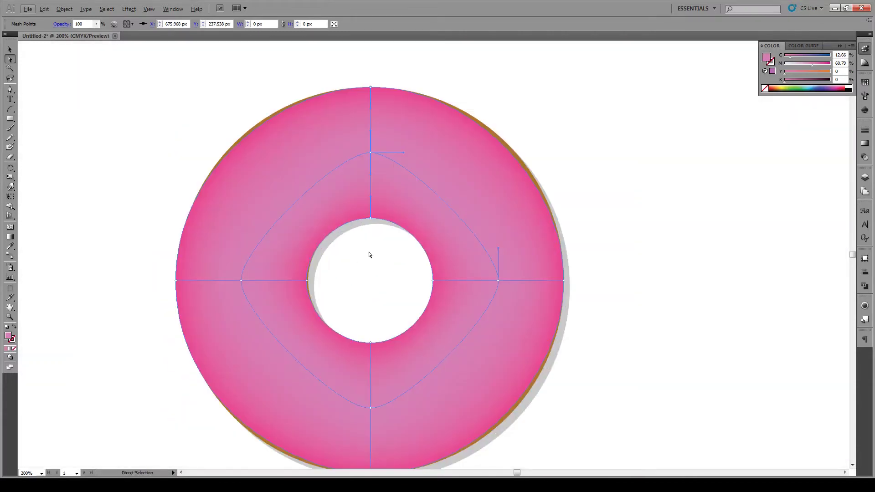
{"action": "left_click", "coordinate": [242, 281]}
{"action": "left_click_drag", "start_coordinate": [242, 251], "coordinate": [242, 198]}
{"action": "key", "text": "ctrl+shift+a"}
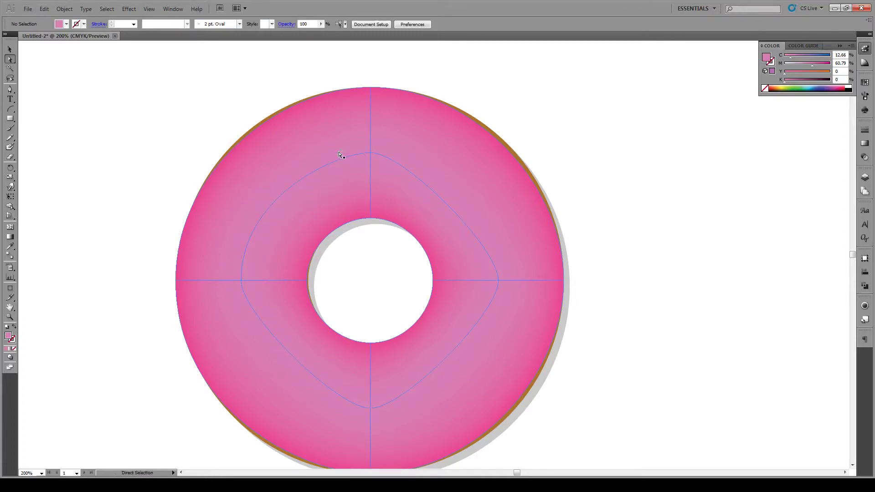
{"action": "left_click", "coordinate": [370, 153]}
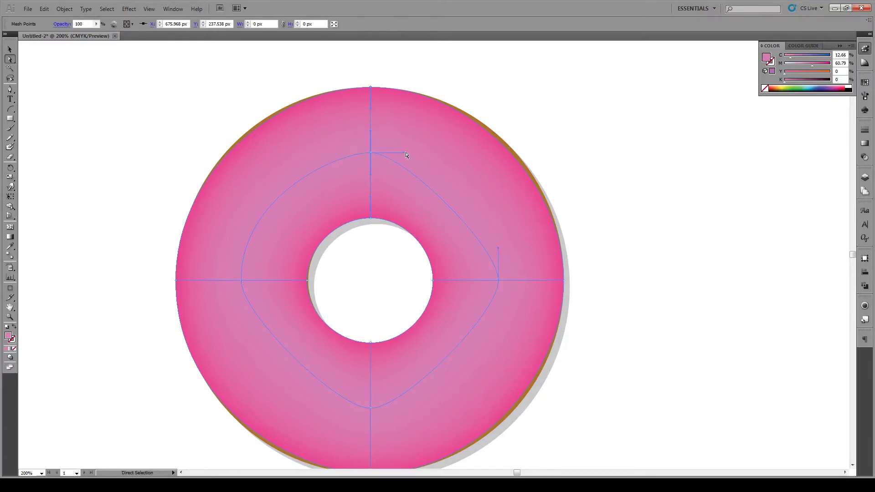
{"action": "left_click_drag", "start_coordinate": [406, 155], "coordinate": [481, 151]}
{"action": "left_click", "coordinate": [498, 281]}
{"action": "left_click_drag", "start_coordinate": [499, 315], "coordinate": [498, 389]}
{"action": "left_click", "coordinate": [371, 408]}
{"action": "left_click_drag", "start_coordinate": [337, 409], "coordinate": [265, 408]}
Reselect the glaze mesh with Direct Selection and pull its left inner-edge point away from the hole
{"action": "key", "text": "v"}
{"action": "left_click", "coordinate": [153, 264]}
{"action": "scroll", "coordinate": [106, 186], "scroll_direction": "down", "scroll_amount": 4}
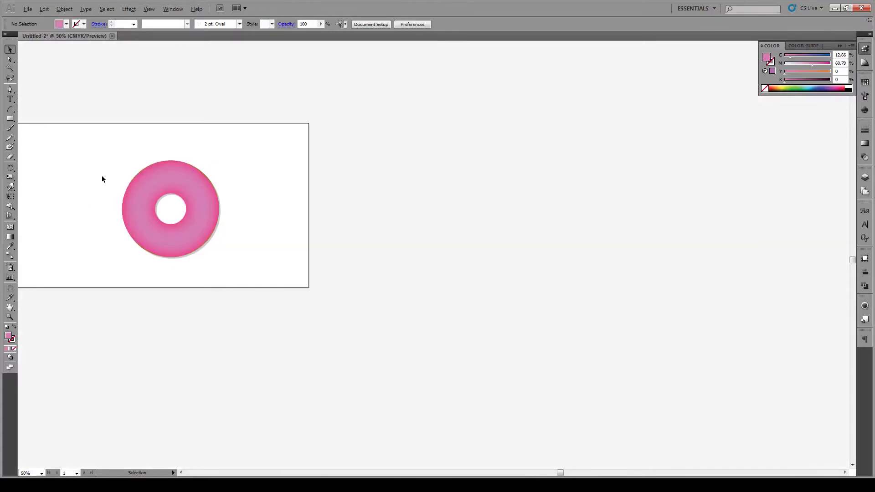
{"action": "scroll", "coordinate": [104, 182], "scroll_direction": "up", "scroll_amount": 2}
{"action": "scroll", "coordinate": [109, 194], "scroll_direction": "up", "scroll_amount": 1}
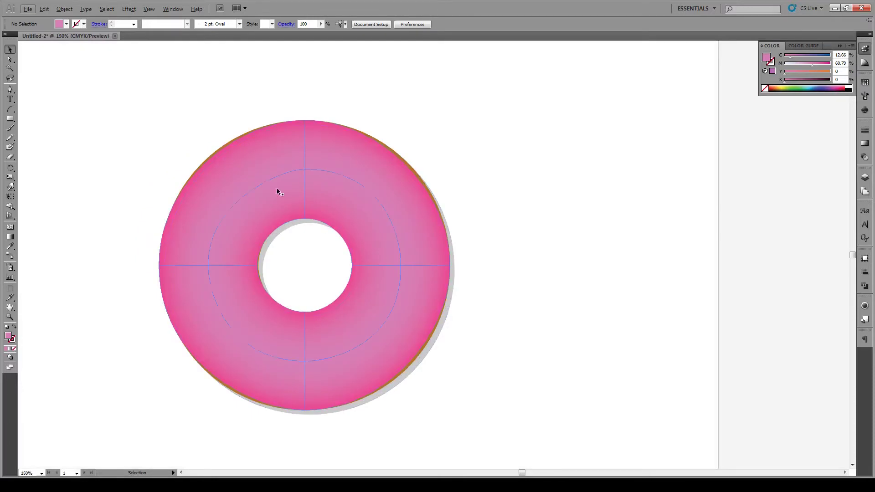
{"action": "scroll", "coordinate": [216, 250], "scroll_direction": "up", "scroll_amount": 2}
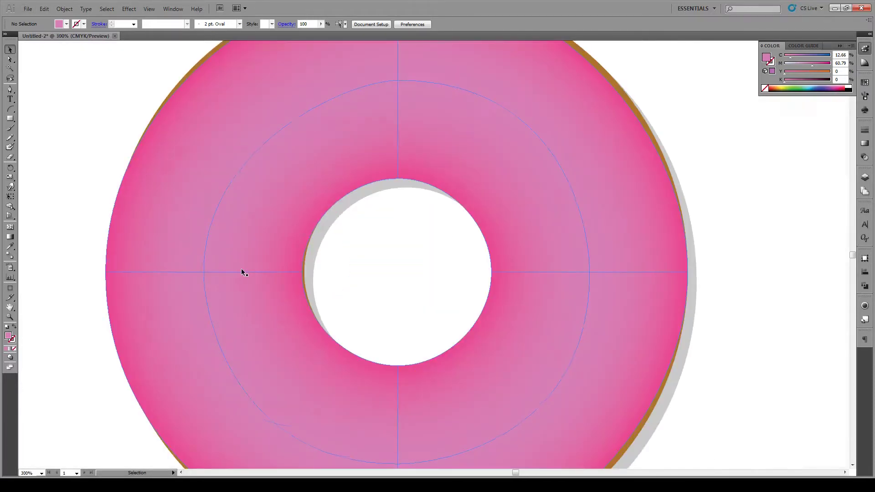
{"action": "key", "text": "a"}
{"action": "left_click", "coordinate": [301, 273]}
{"action": "left_click", "coordinate": [301, 274]}
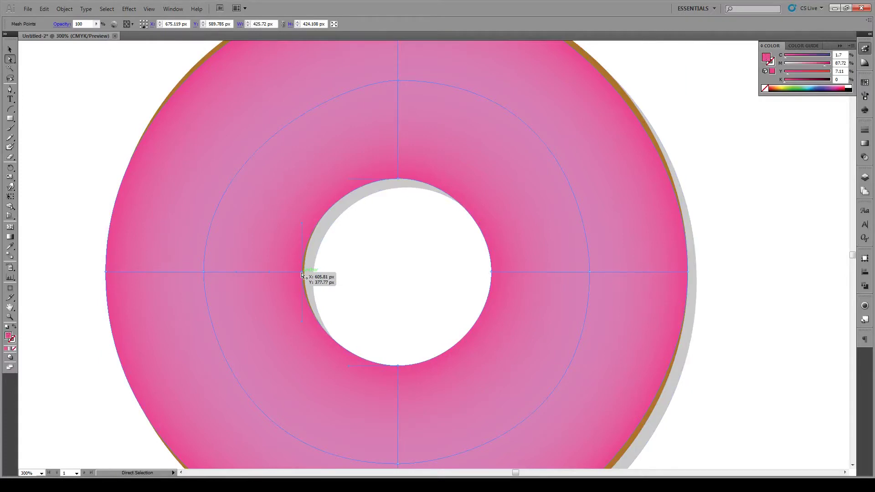
{"action": "left_click_drag", "start_coordinate": [302, 274], "coordinate": [295, 274]}
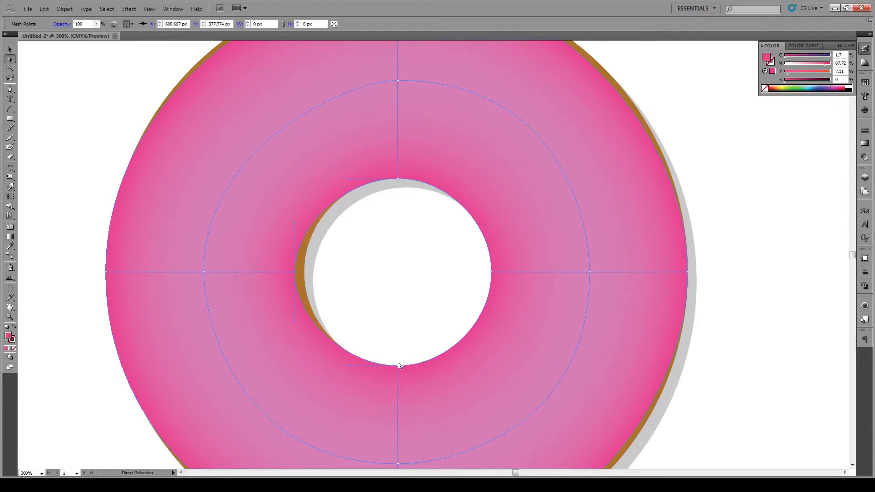
Pull the glaze's lower, right and upper inner-edge points outward from the hole
{"action": "left_click_drag", "start_coordinate": [399, 368], "coordinate": [398, 376]}
{"action": "left_click_drag", "start_coordinate": [492, 273], "coordinate": [501, 273]}
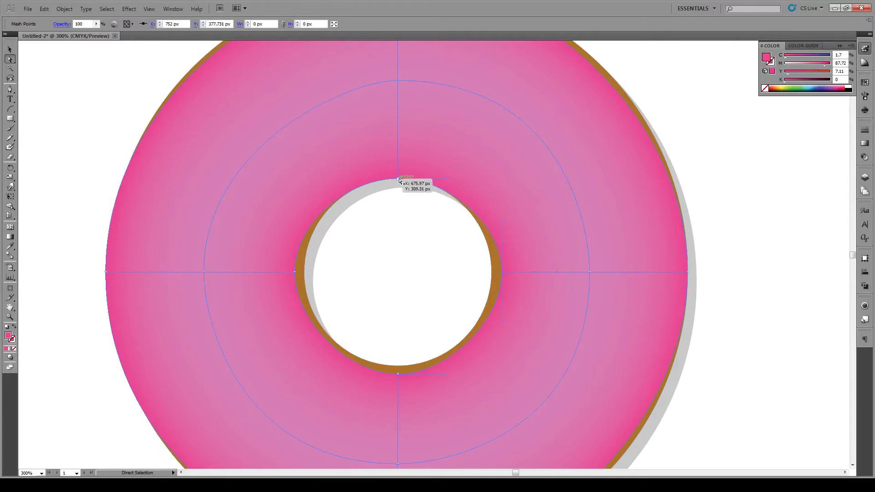
{"action": "left_click_drag", "start_coordinate": [398, 181], "coordinate": [398, 171]}
Select the glaze and ready the Warp Tool with a shrunken brush
{"action": "key", "text": "v"}
{"action": "left_click", "coordinate": [53, 62]}
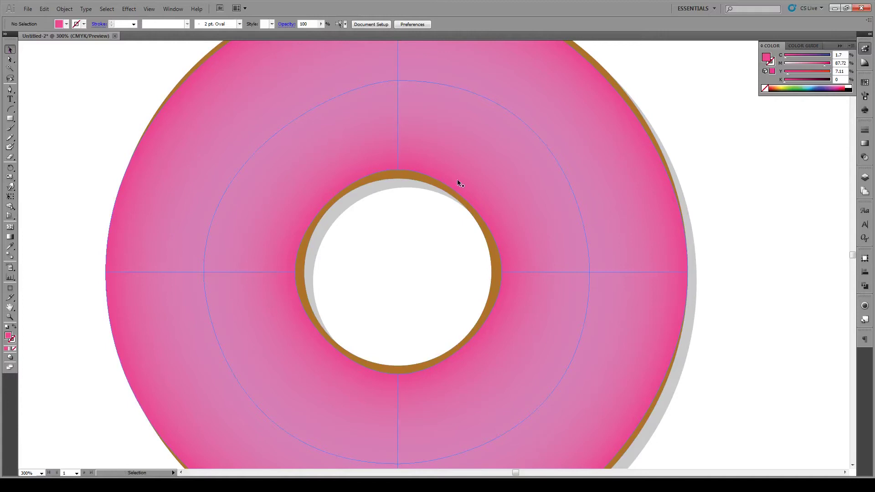
{"action": "left_click", "coordinate": [10, 189]}
{"action": "mouse_move", "coordinate": [370, 226]}
{"action": "left_mouse_down"}
{"action": "mouse_move", "coordinate": [371, 254]}
{"action": "mouse_move", "coordinate": [351, 220]}
{"action": "mouse_move", "coordinate": [322, 271]}
{"action": "left_mouse_up"}
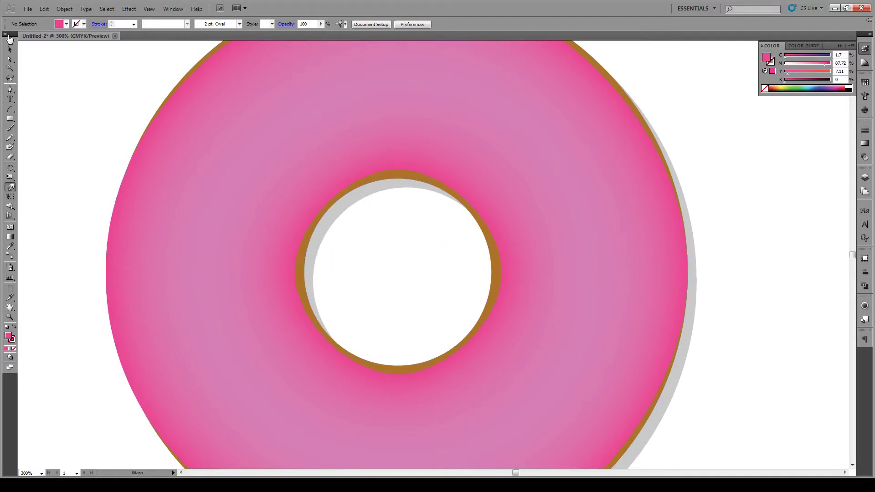
{"action": "left_click", "coordinate": [10, 48]}
{"action": "left_click", "coordinate": [209, 147]}
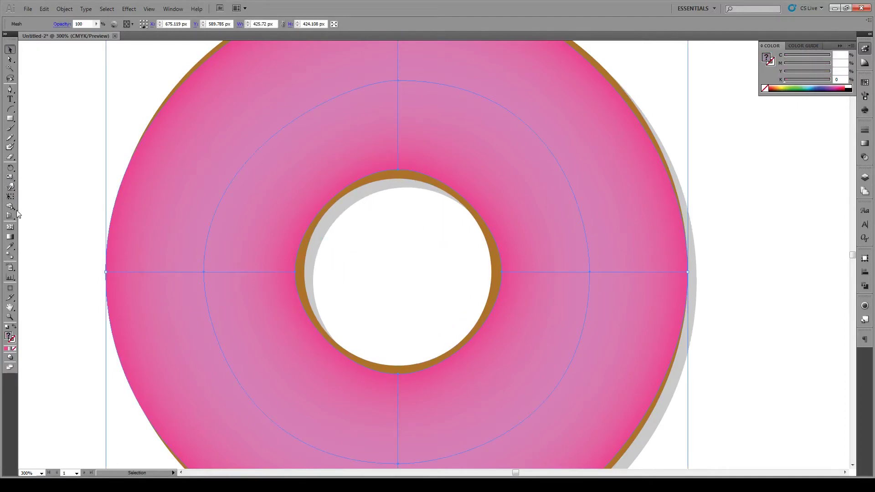
{"action": "left_click", "coordinate": [10, 186]}
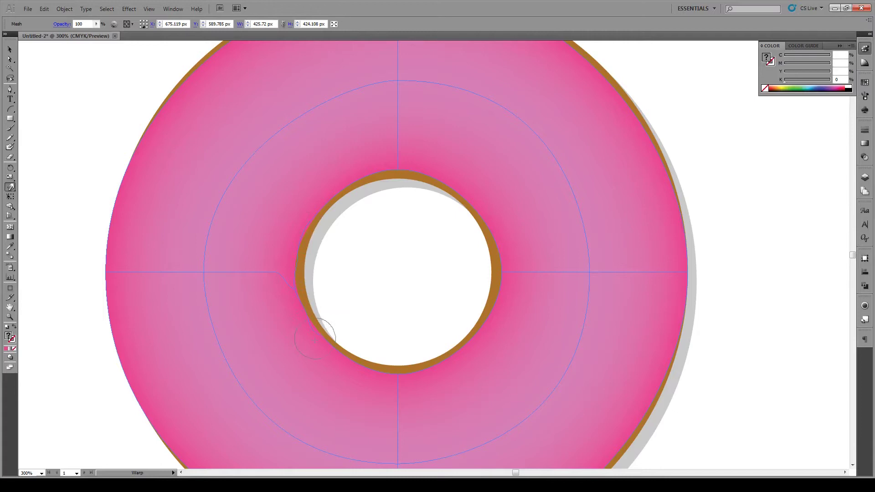
Warp the glaze's inner edge below, right, top, upper-left and lower-left of the hole
{"action": "left_click_drag", "start_coordinate": [370, 376], "coordinate": [405, 378]}
{"action": "left_click_drag", "start_coordinate": [471, 327], "coordinate": [487, 320]}
{"action": "mouse_move", "coordinate": [446, 190]}
{"action": "left_mouse_down"}
{"action": "mouse_move", "coordinate": [434, 190]}
{"action": "mouse_move", "coordinate": [446, 175]}
{"action": "mouse_move", "coordinate": [412, 182]}
{"action": "left_mouse_up"}
{"action": "mouse_move", "coordinate": [341, 186]}
{"action": "left_mouse_down"}
{"action": "mouse_move", "coordinate": [309, 223]}
{"action": "mouse_move", "coordinate": [302, 218]}
{"action": "mouse_move", "coordinate": [313, 239]}
{"action": "left_mouse_up"}
{"action": "mouse_move", "coordinate": [365, 360]}
{"action": "left_mouse_down"}
{"action": "mouse_move", "coordinate": [337, 342]}
{"action": "mouse_move", "coordinate": [314, 345]}
{"action": "mouse_move", "coordinate": [439, 353]}
{"action": "mouse_move", "coordinate": [499, 338]}
{"action": "mouse_move", "coordinate": [489, 314]}
{"action": "mouse_move", "coordinate": [504, 308]}
{"action": "left_mouse_up"}
Draw a small white-filled circle to the left of the donut
{"action": "key", "text": "v"}
{"action": "left_click", "coordinate": [755, 280]}
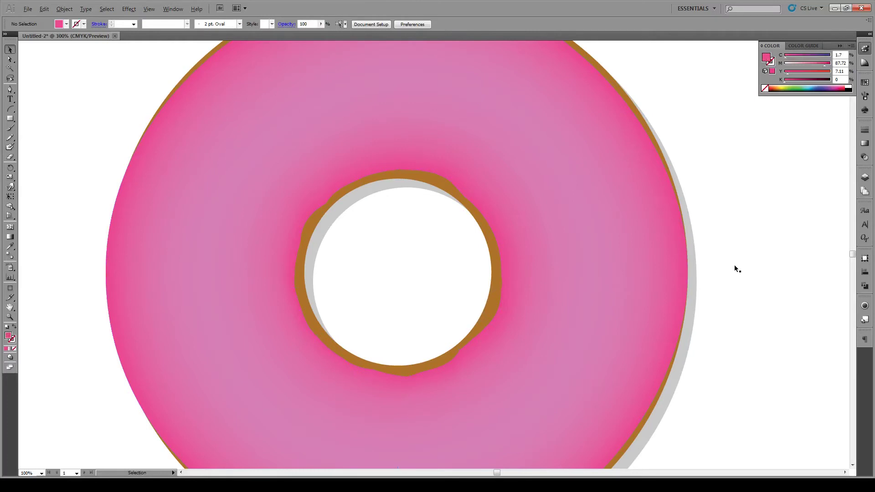
{"action": "key", "text": "ctrl+1"}
{"action": "key", "text": "alt"}
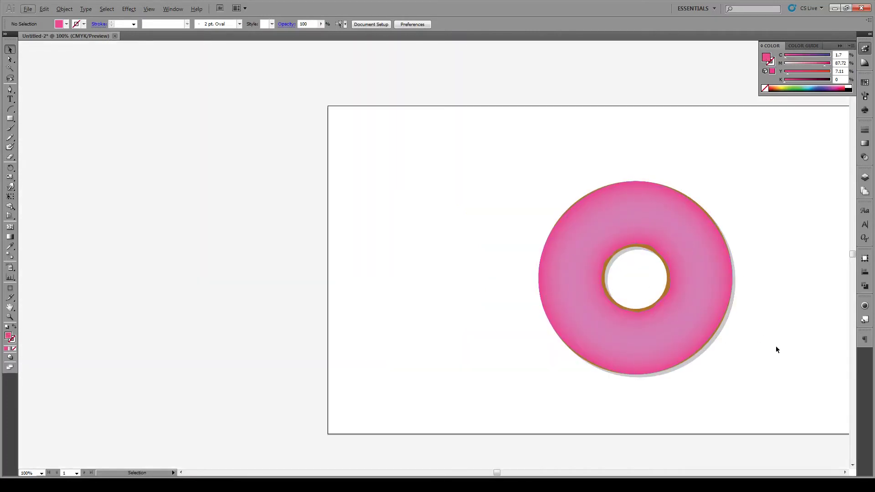
{"action": "scroll", "coordinate": [813, 322], "scroll_direction": "up", "scroll_amount": 1}
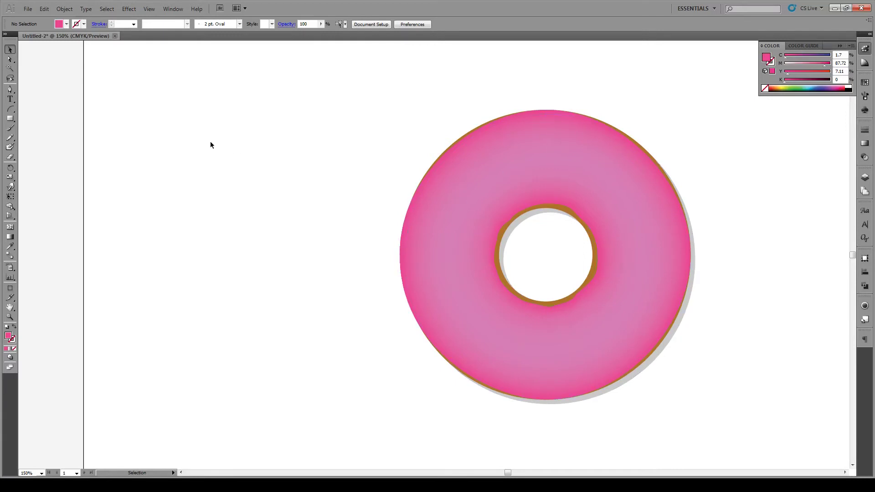
{"action": "key", "text": "l"}
{"action": "left_click_drag", "start_coordinate": [322, 138], "coordinate": [376, 195]}
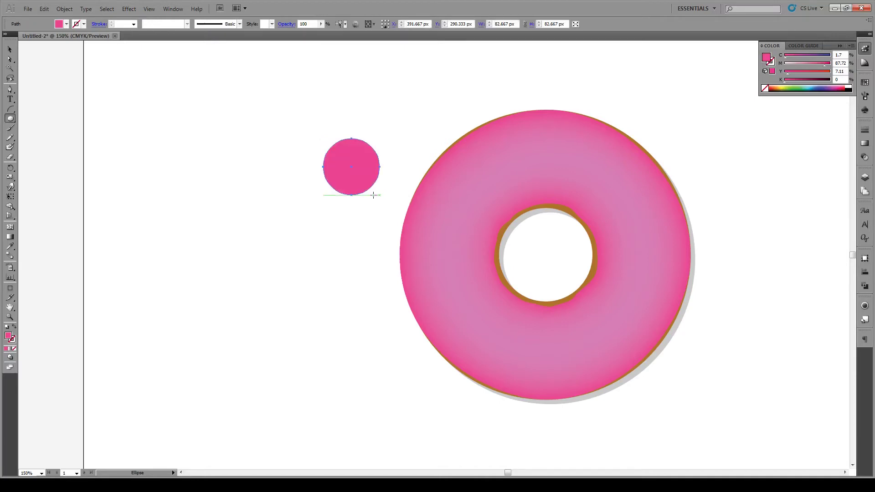
{"action": "double_click", "coordinate": [9, 338]}
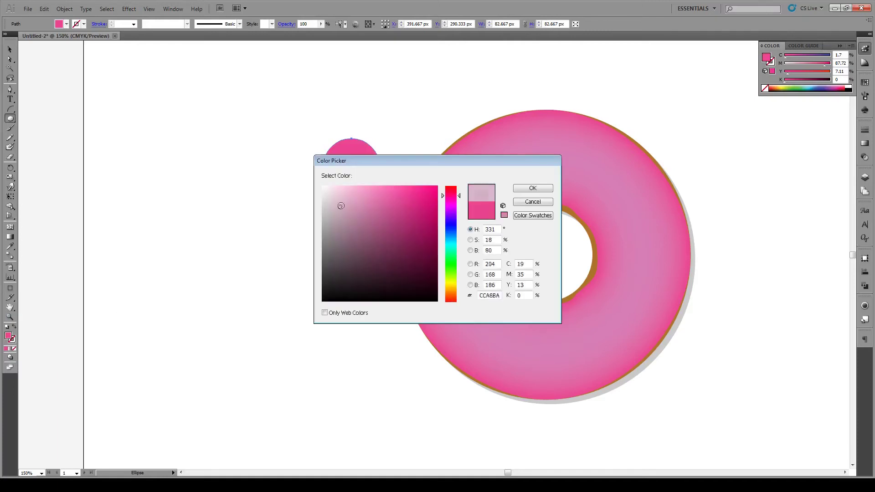
{"action": "left_click", "coordinate": [328, 194]}
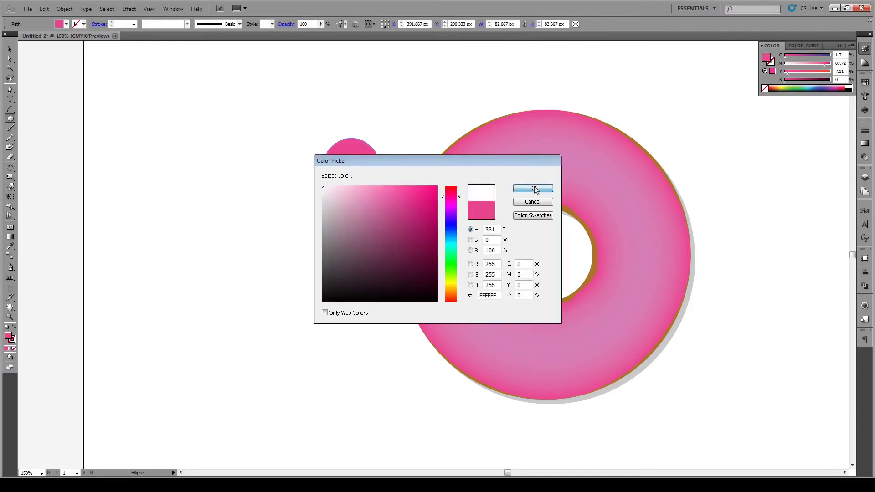
{"action": "left_click", "coordinate": [533, 189]}
Move the white circle onto the donut's upper-left edge and place a second overlapping bite
{"action": "left_click", "coordinate": [11, 50]}
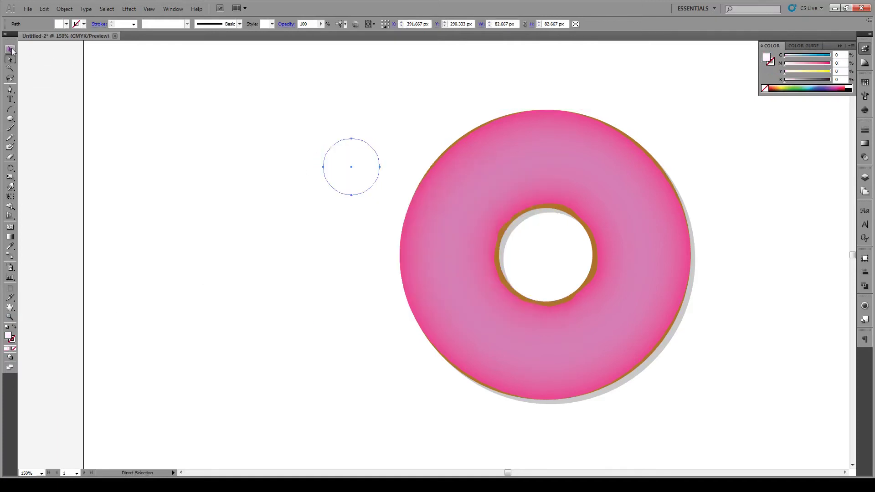
{"action": "left_click_drag", "start_coordinate": [349, 171], "coordinate": [504, 133]}
{"action": "left_click", "coordinate": [409, 92]}
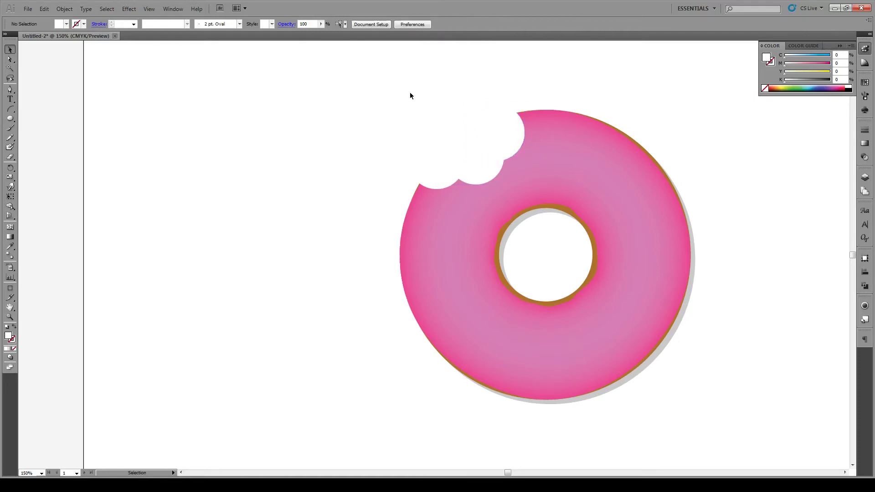
Draw a thin rounded rectangle, about 5.5 × 27 px, left of the donut
{"action": "scroll", "coordinate": [472, 179], "scroll_direction": "down", "scroll_amount": 3}
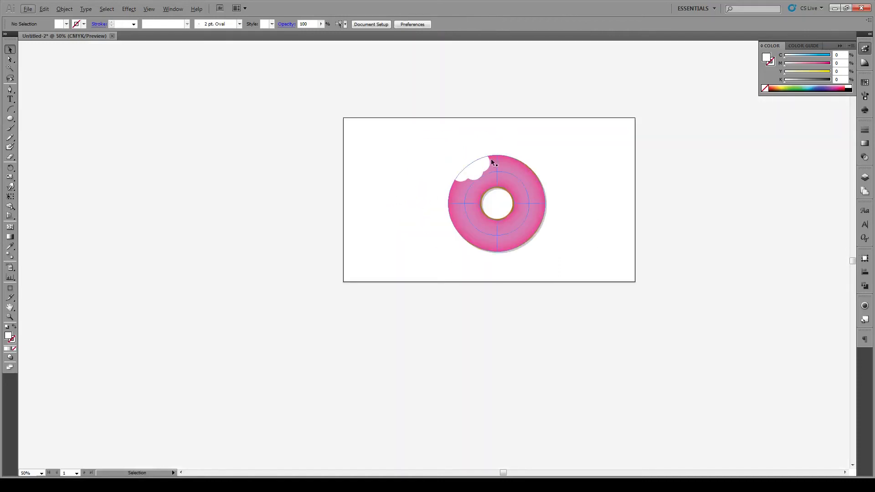
{"action": "scroll", "coordinate": [578, 184], "scroll_direction": "up", "scroll_amount": 2}
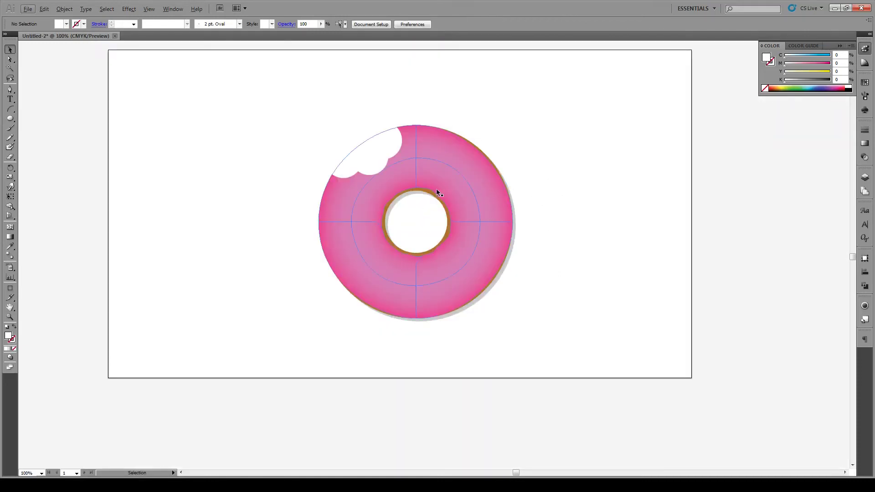
{"action": "scroll", "coordinate": [403, 182], "scroll_direction": "up", "scroll_amount": 2}
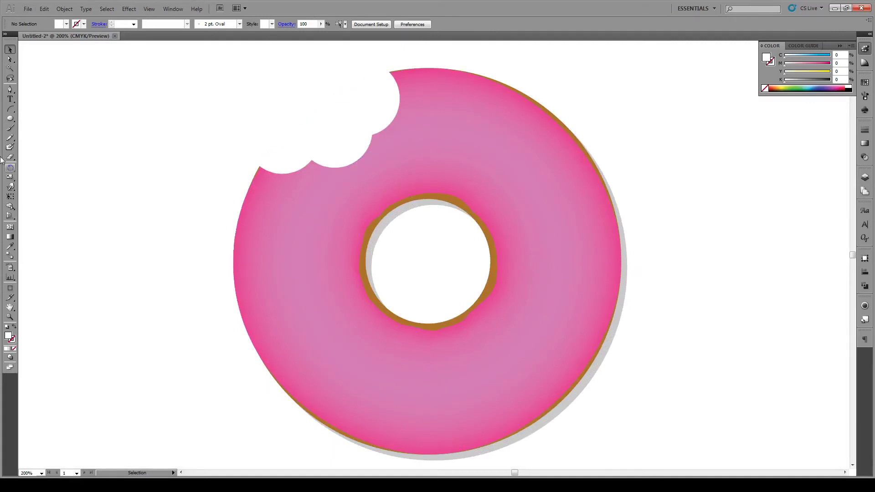
{"action": "left_click", "coordinate": [11, 119]}
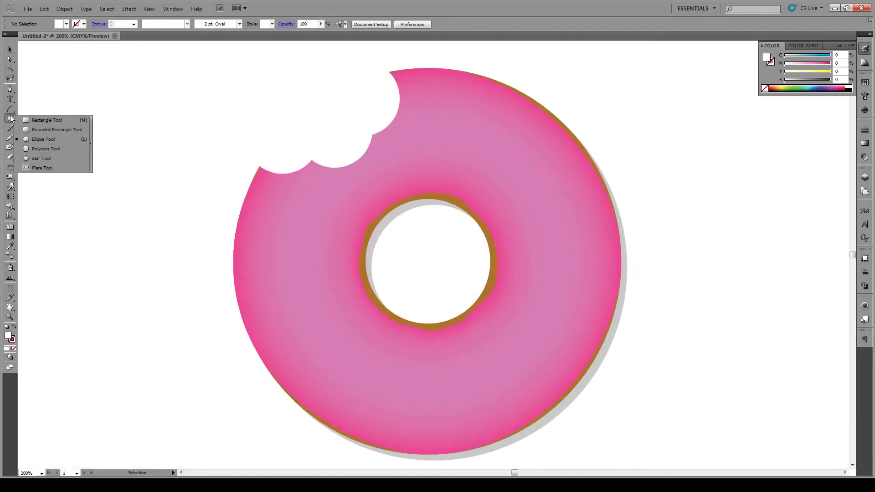
{"action": "left_click", "coordinate": [50, 129]}
{"action": "left_click_drag", "start_coordinate": [97, 160], "coordinate": [101, 185]}
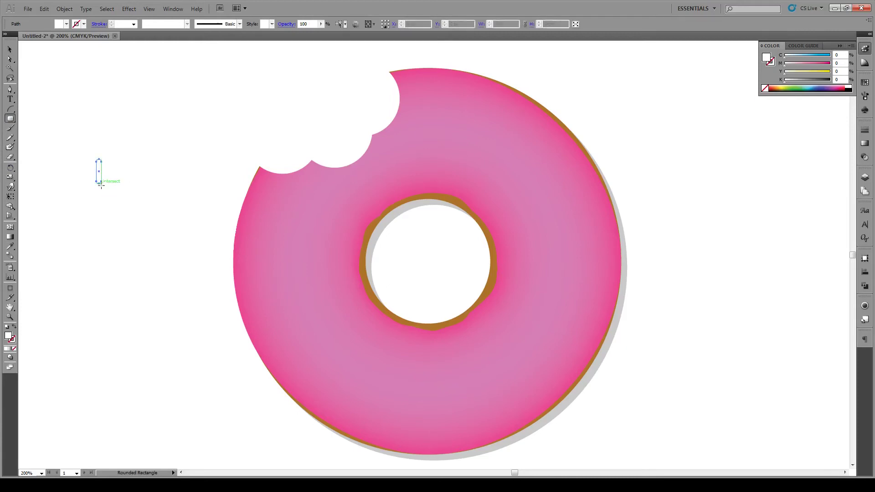
Fill the sprinkle bar bright green (54E254) and deselect it
{"action": "double_click", "coordinate": [9, 338]}
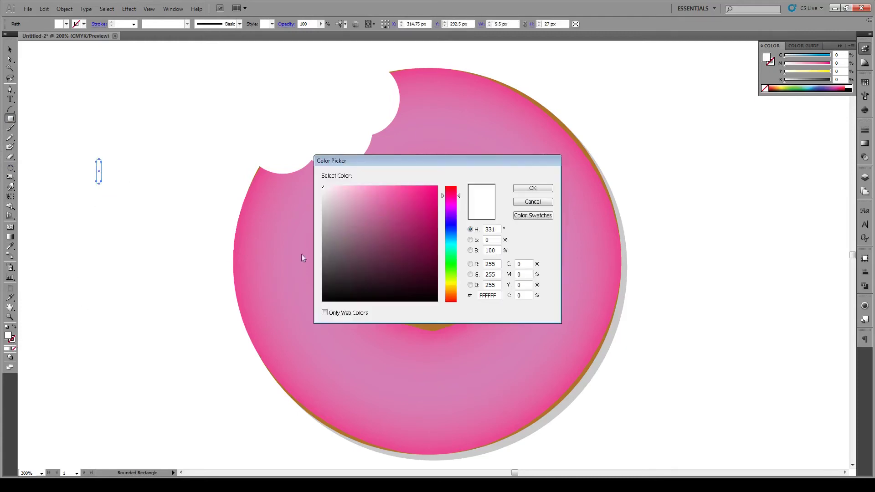
{"action": "left_click", "coordinate": [451, 263]}
{"action": "left_click", "coordinate": [395, 199]}
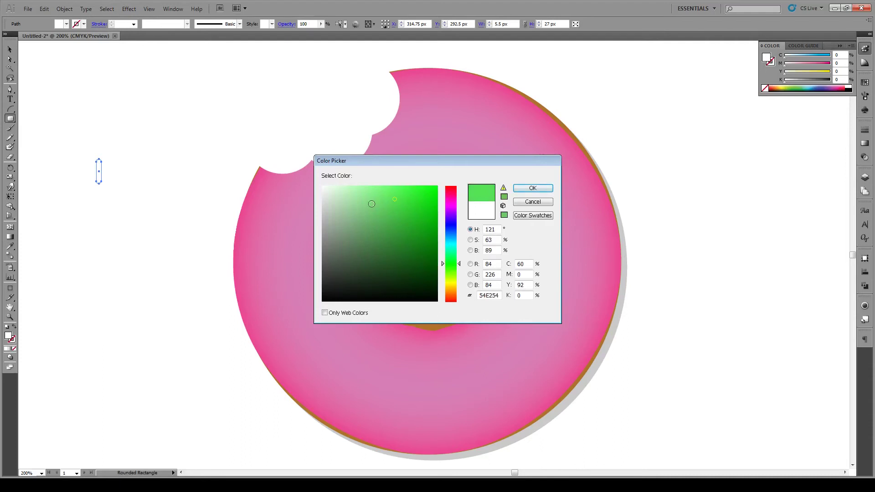
{"action": "left_click", "coordinate": [533, 188]}
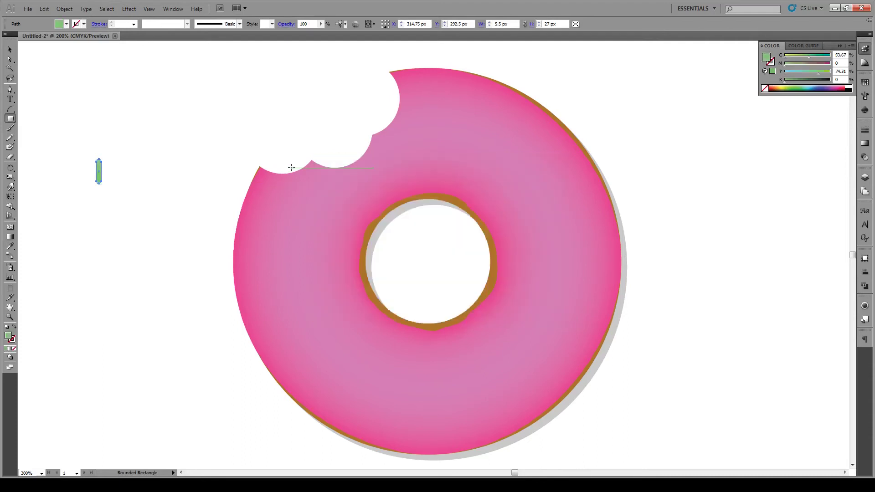
{"action": "key", "text": "v"}
{"action": "left_click", "coordinate": [165, 161]}
Drag the green bar into the Brushes panel to create a new Scatter Brush
{"action": "left_click", "coordinate": [864, 82]}
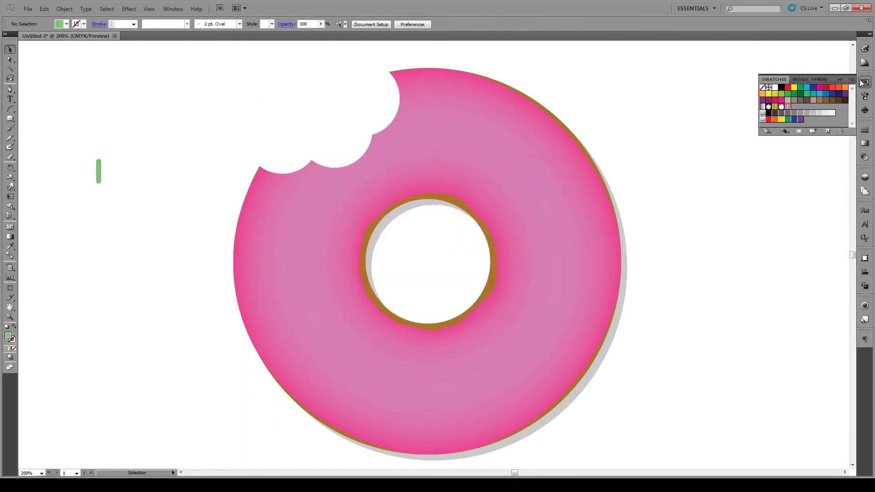
{"action": "left_click", "coordinate": [867, 97]}
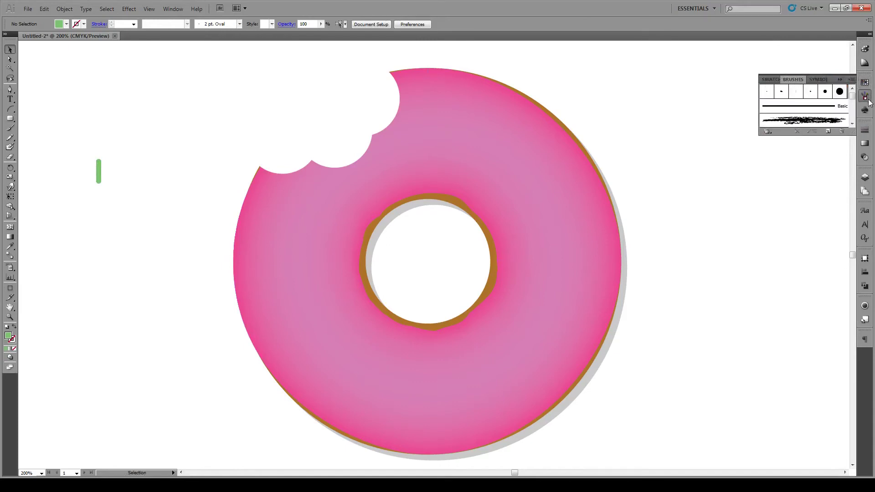
{"action": "scroll", "coordinate": [853, 98], "scroll_direction": "down", "scroll_amount": 3}
{"action": "scroll", "coordinate": [853, 98], "scroll_direction": "up", "scroll_amount": 3}
{"action": "mouse_move", "coordinate": [100, 169]}
{"action": "left_mouse_down"}
{"action": "mouse_move", "coordinate": [820, 121]}
{"action": "mouse_move", "coordinate": [831, 100]}
{"action": "left_mouse_up"}
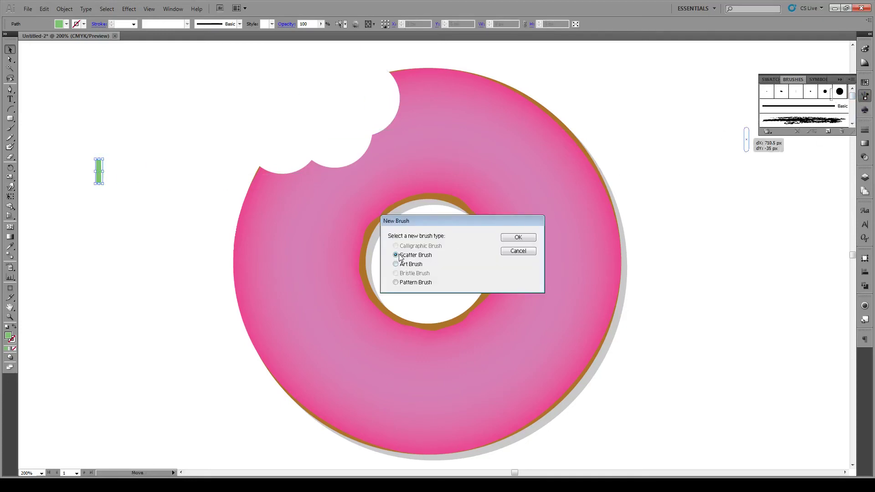
{"action": "left_click", "coordinate": [515, 238]}
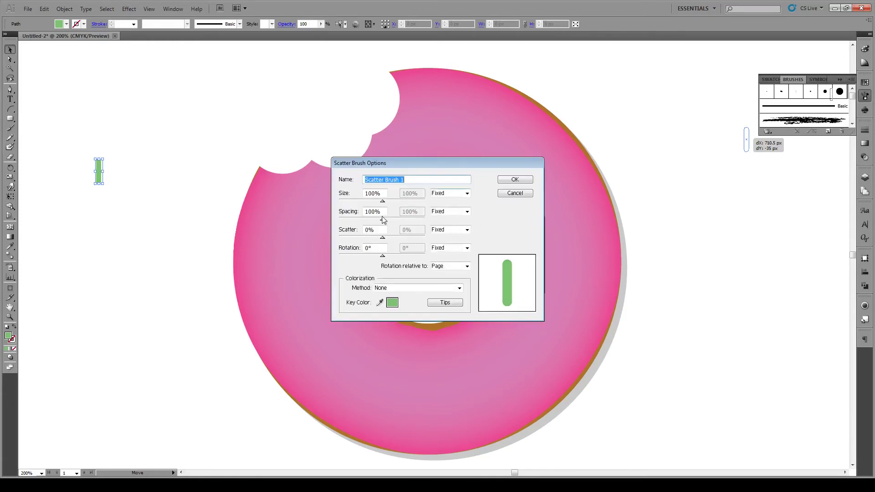
Set Spacing, Scatter (up to 112%) and Rotation to Random, colorization to Hue Shift, and confirm
{"action": "left_click", "coordinate": [436, 212]}
{"action": "left_click", "coordinate": [440, 226]}
{"action": "left_click_drag", "start_coordinate": [383, 220], "coordinate": [399, 257]}
{"action": "left_click", "coordinate": [458, 233]}
{"action": "left_click", "coordinate": [440, 245]}
{"action": "left_click", "coordinate": [458, 248]}
{"action": "left_click", "coordinate": [440, 263]}
{"action": "left_click", "coordinate": [392, 290]}
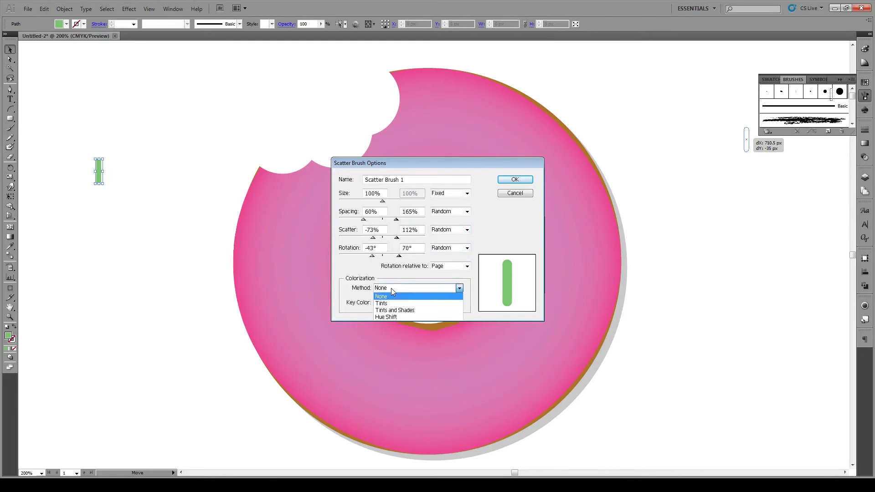
{"action": "left_click", "coordinate": [396, 317]}
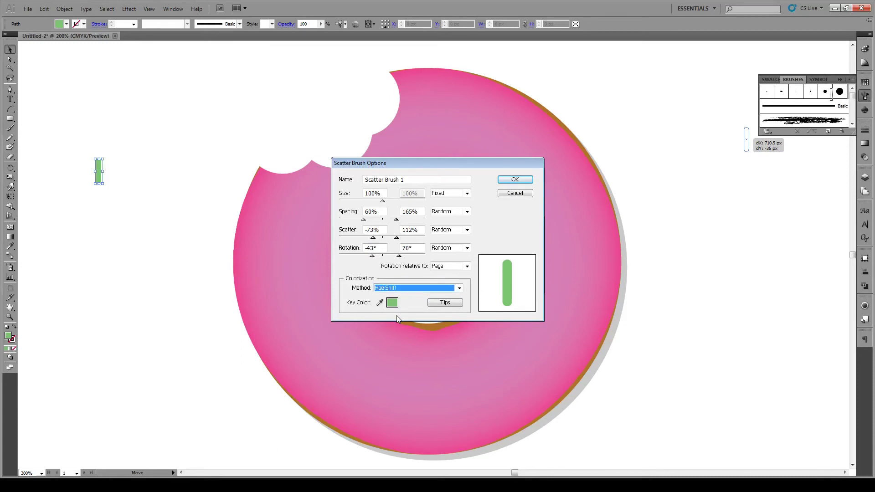
{"action": "left_click", "coordinate": [522, 181]}
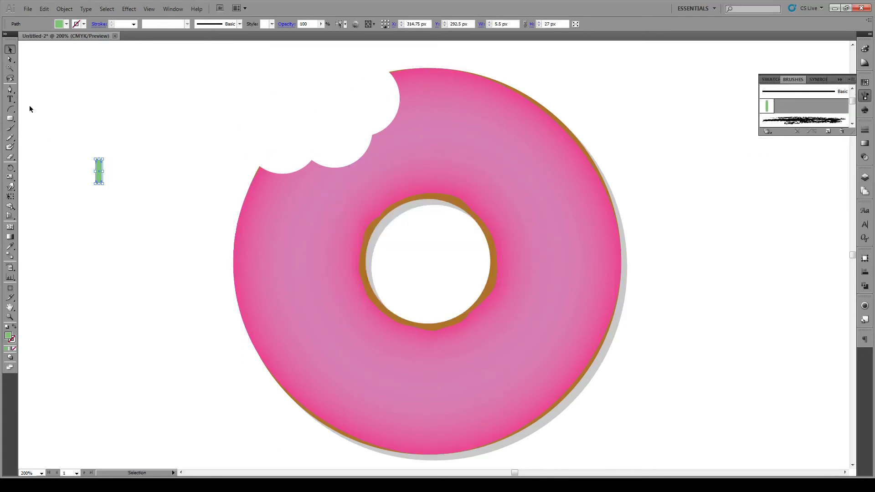
Draw a Pen path around the glaze ring from the upper right, down the right, across the bottom, up the left
{"action": "left_click", "coordinate": [14, 93]}
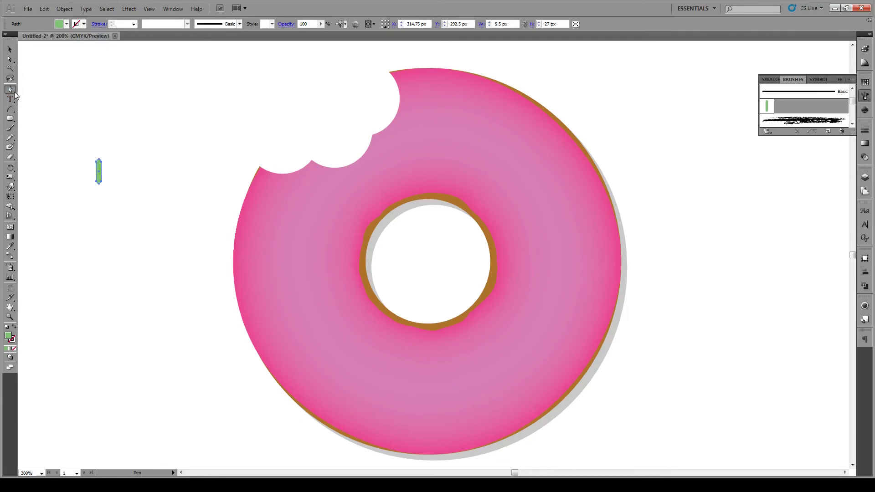
{"action": "left_click", "coordinate": [438, 129]}
{"action": "left_click", "coordinate": [479, 139]}
{"action": "left_click", "coordinate": [527, 159]}
{"action": "left_click", "coordinate": [551, 191]}
{"action": "left_click", "coordinate": [564, 235]}
{"action": "left_click", "coordinate": [566, 267]}
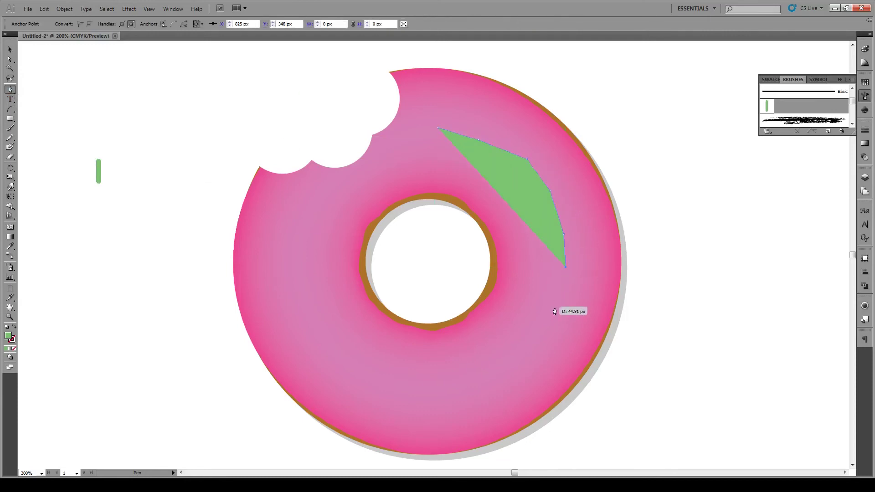
{"action": "left_click", "coordinate": [555, 310]}
{"action": "left_click", "coordinate": [541, 344]}
{"action": "left_click", "coordinate": [520, 370]}
{"action": "left_click", "coordinate": [490, 385]}
{"action": "left_click", "coordinate": [450, 396]}
{"action": "left_click", "coordinate": [398, 394]}
{"action": "left_click", "coordinate": [370, 384]}
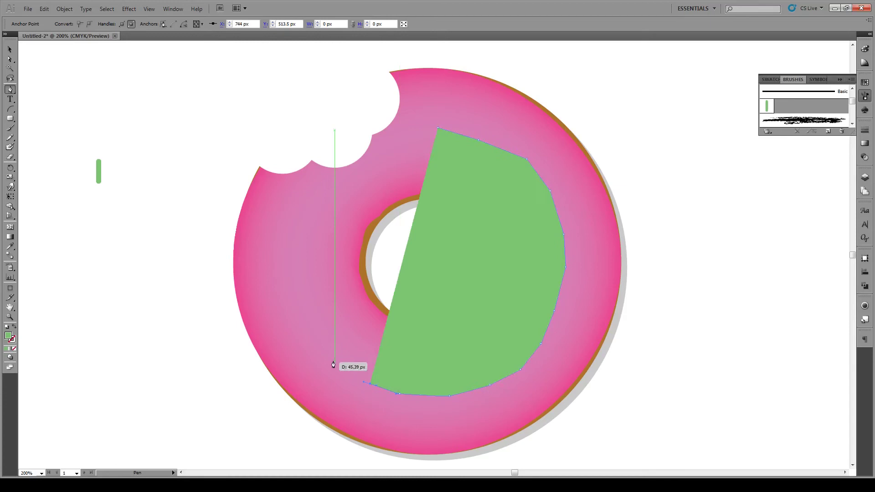
{"action": "left_click", "coordinate": [331, 360]}
{"action": "left_click", "coordinate": [307, 326]}
{"action": "left_click", "coordinate": [294, 289]}
{"action": "left_click", "coordinate": [291, 260]}
{"action": "left_click", "coordinate": [291, 234]}
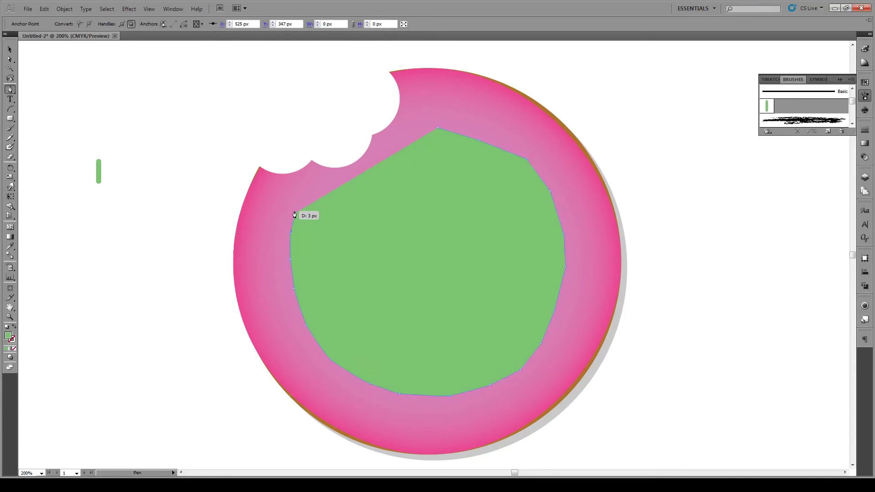
{"action": "left_click", "coordinate": [295, 215]}
Apply Scatter Brush 1 to the path and set its fill to None
{"action": "key", "text": "v"}
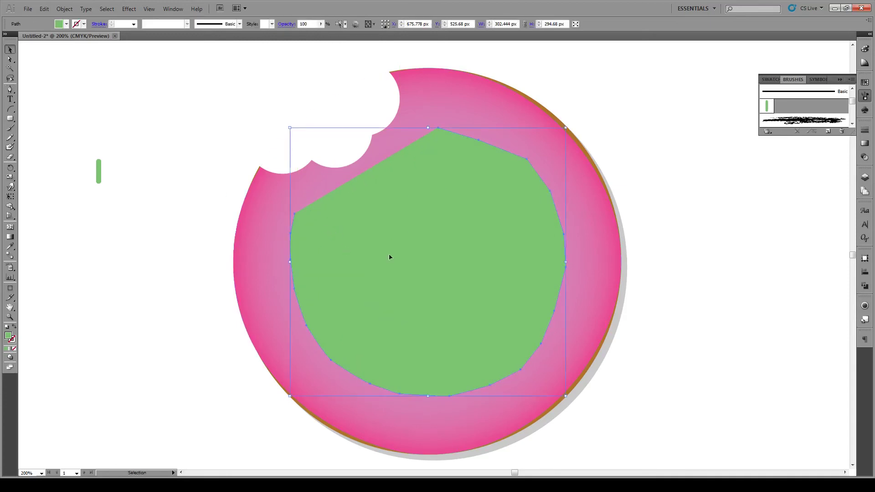
{"action": "left_click", "coordinate": [768, 106]}
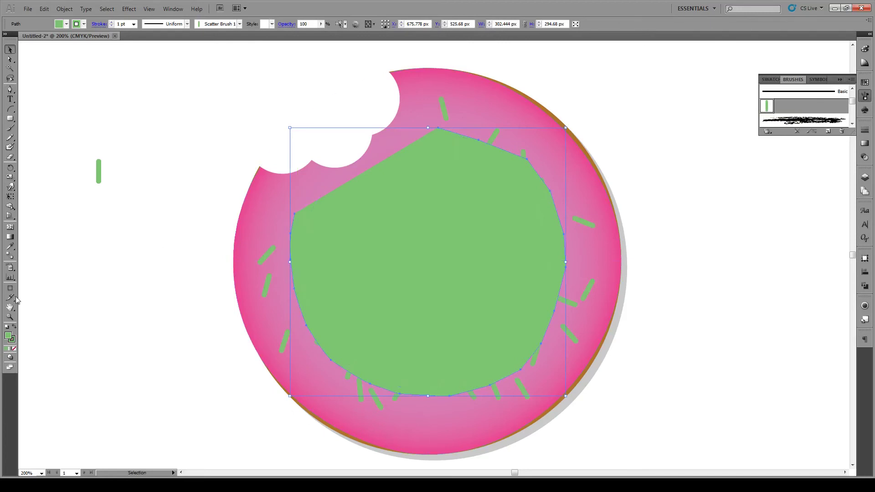
{"action": "left_click", "coordinate": [7, 349]}
{"action": "left_click", "coordinate": [14, 349]}
{"action": "left_click", "coordinate": [111, 293]}
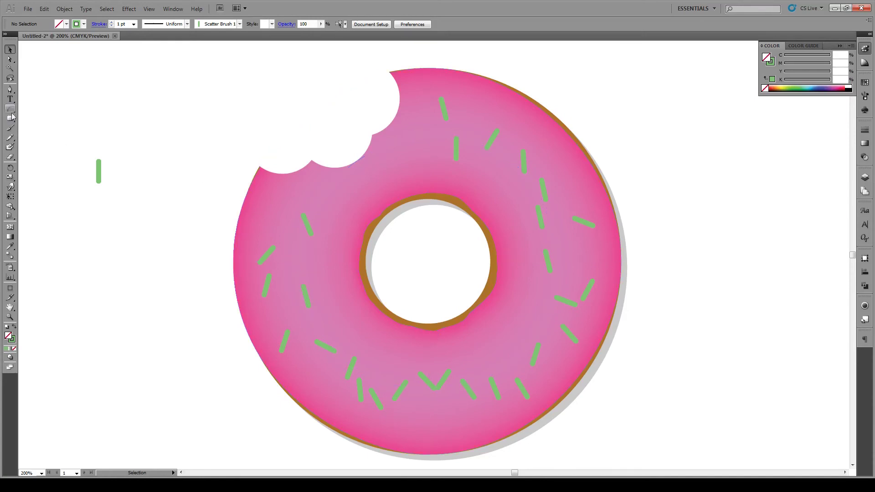
Draw a second Pen path around the ring, from the left across the bottom and up the right side
{"action": "left_click", "coordinate": [10, 90]}
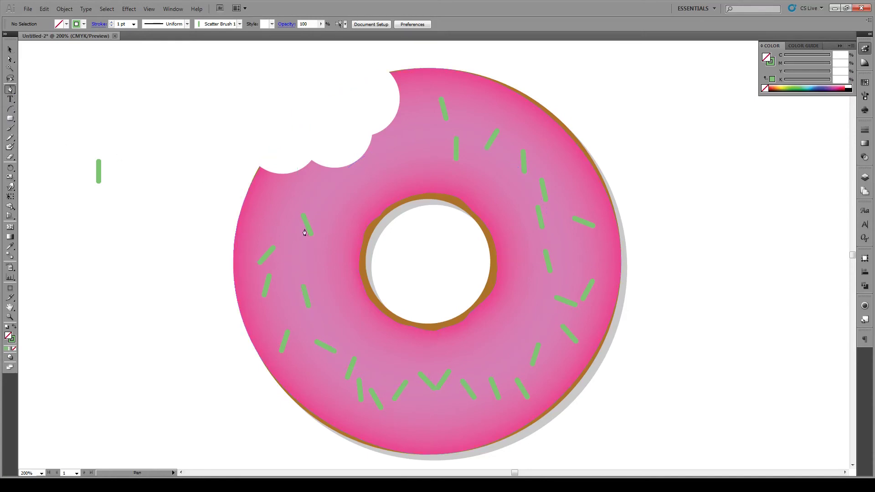
{"action": "left_click", "coordinate": [308, 206]}
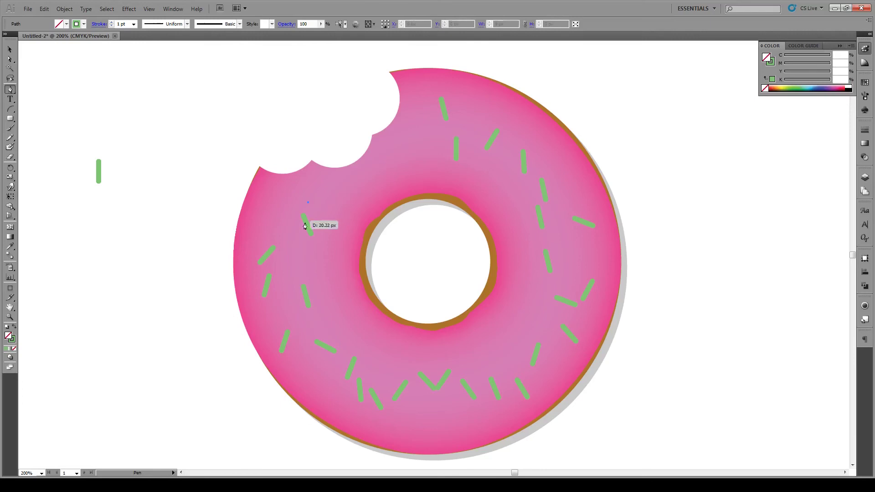
{"action": "left_click", "coordinate": [432, 398]}
{"action": "left_click", "coordinate": [472, 407]}
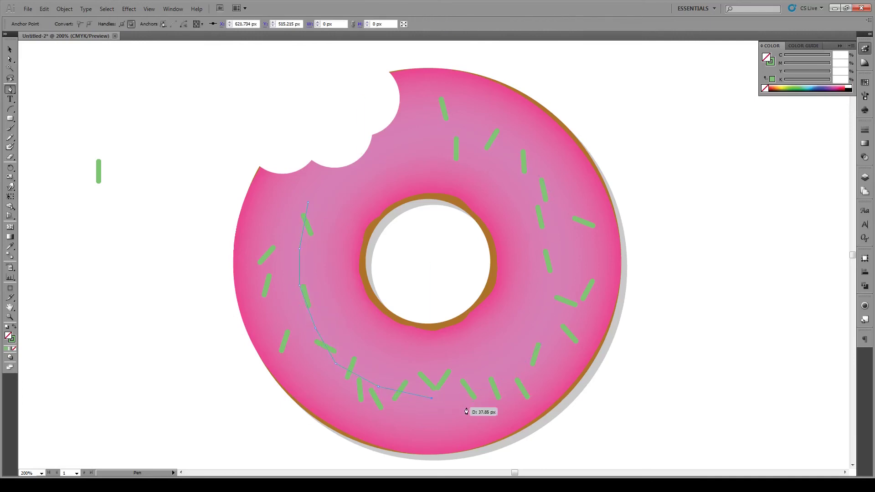
{"action": "left_click", "coordinate": [524, 392]}
{"action": "left_click", "coordinate": [570, 353]}
{"action": "left_click", "coordinate": [590, 295]}
{"action": "left_click_drag", "start_coordinate": [584, 244], "coordinate": [574, 213]}
{"action": "left_click", "coordinate": [573, 203]}
{"action": "left_click", "coordinate": [556, 163]}
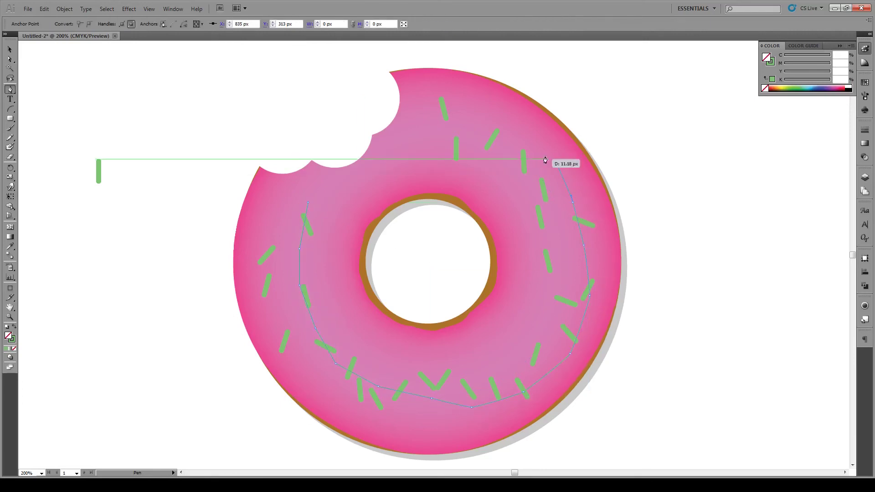
{"action": "left_click", "coordinate": [505, 137]}
{"action": "left_click", "coordinate": [485, 139]}
{"action": "left_click", "coordinate": [454, 130]}
Apply Scatter Brush 1 to the new path and make its stroke white
{"action": "key", "text": "v"}
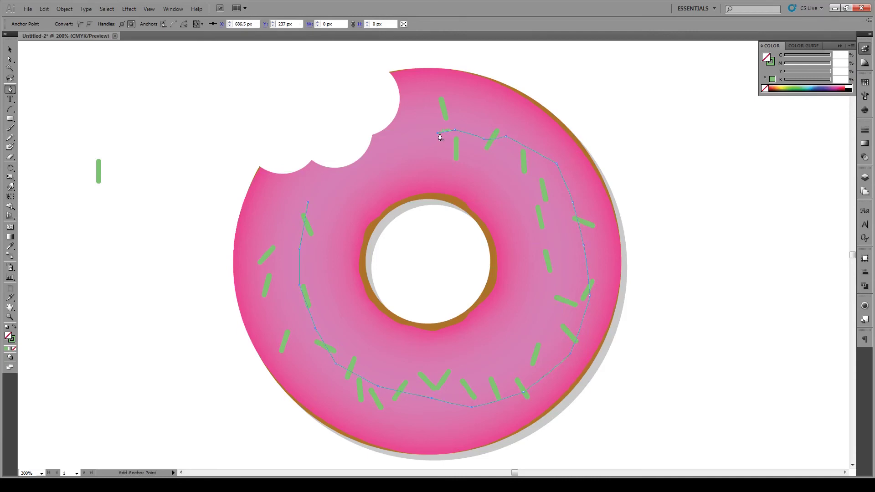
{"action": "left_click", "coordinate": [152, 88]}
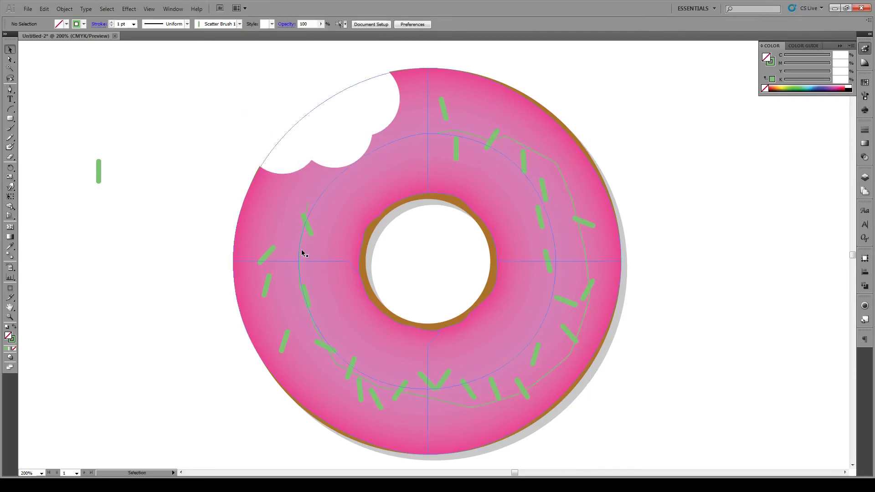
{"action": "left_click", "coordinate": [302, 253]}
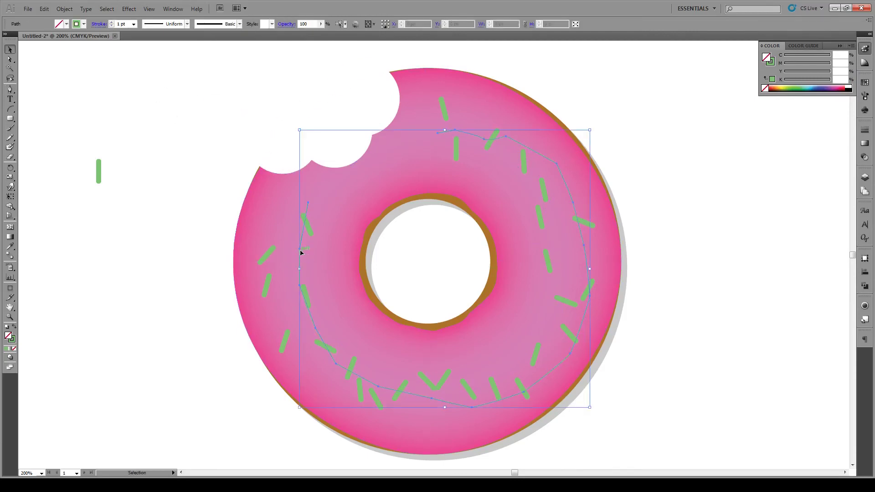
{"action": "left_click", "coordinate": [866, 97]}
{"action": "left_click", "coordinate": [771, 108]}
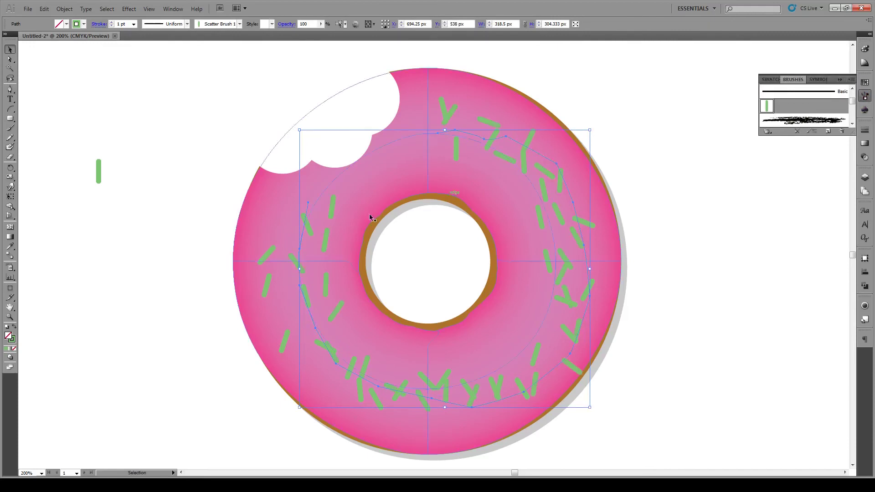
{"action": "double_click", "coordinate": [13, 343]}
{"action": "left_click_drag", "start_coordinate": [344, 232], "coordinate": [323, 192]}
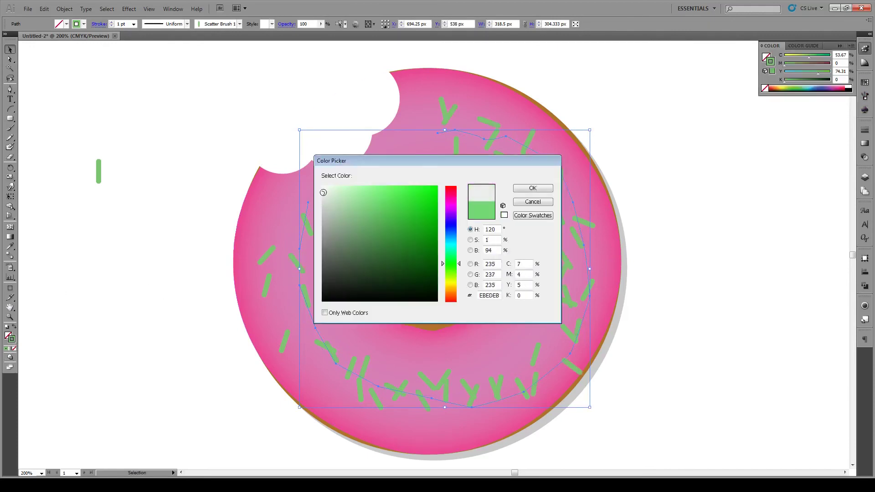
{"action": "left_click", "coordinate": [529, 188]}
{"action": "left_click", "coordinate": [144, 216]}
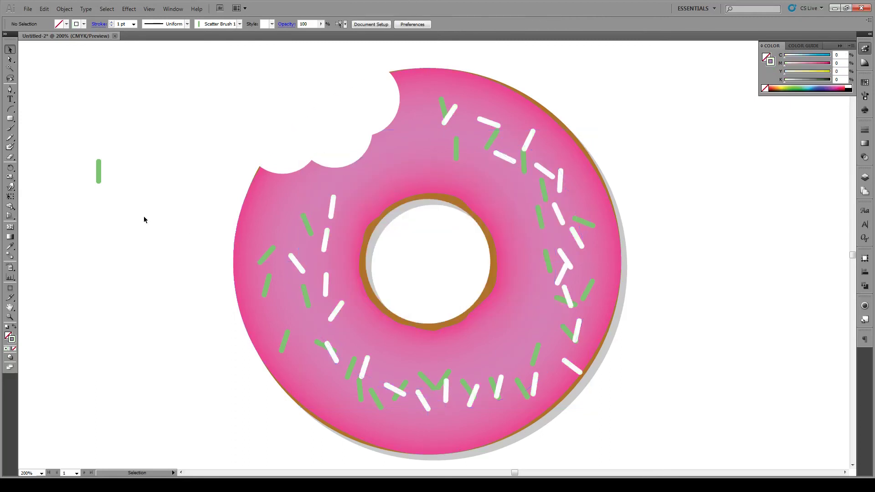
Move the white sprinkle path's lower-right anchor up and left, then zoom out to 100%
{"action": "left_click", "coordinate": [576, 371]}
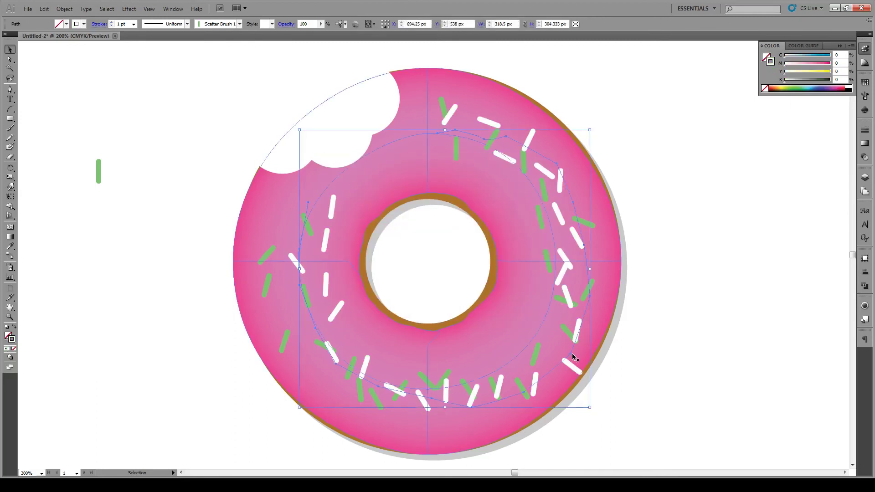
{"action": "key", "text": "a"}
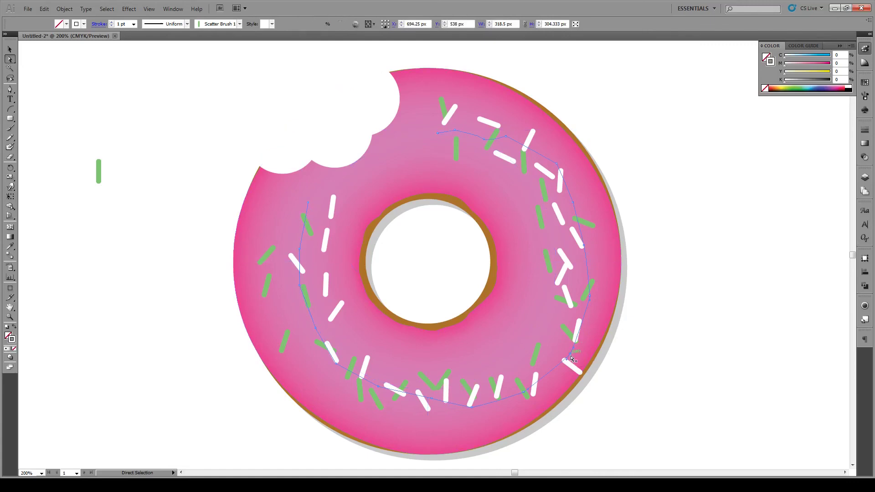
{"action": "left_click_drag", "start_coordinate": [570, 355], "coordinate": [556, 346]}
{"action": "left_click", "coordinate": [687, 322]}
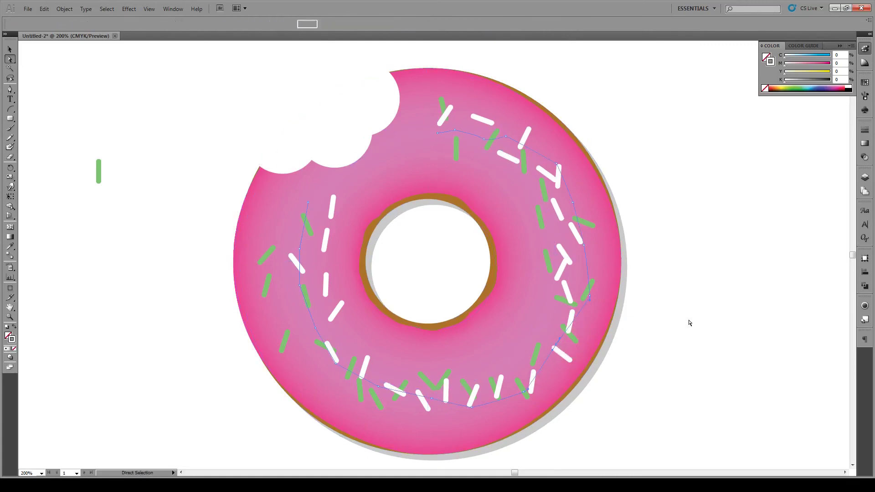
{"action": "key", "text": "alt"}
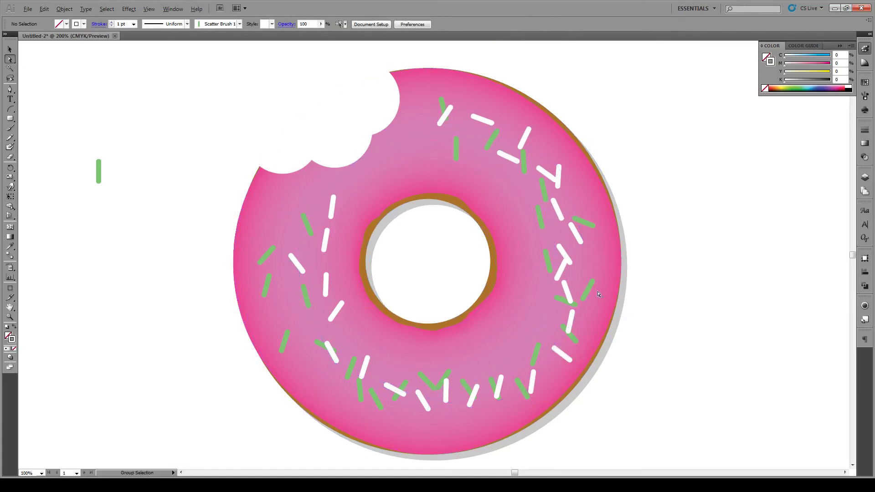
{"action": "scroll", "coordinate": [598, 294], "scroll_direction": "down", "scroll_amount": 3}
{"action": "scroll", "coordinate": [588, 287], "scroll_direction": "up", "scroll_amount": 1}
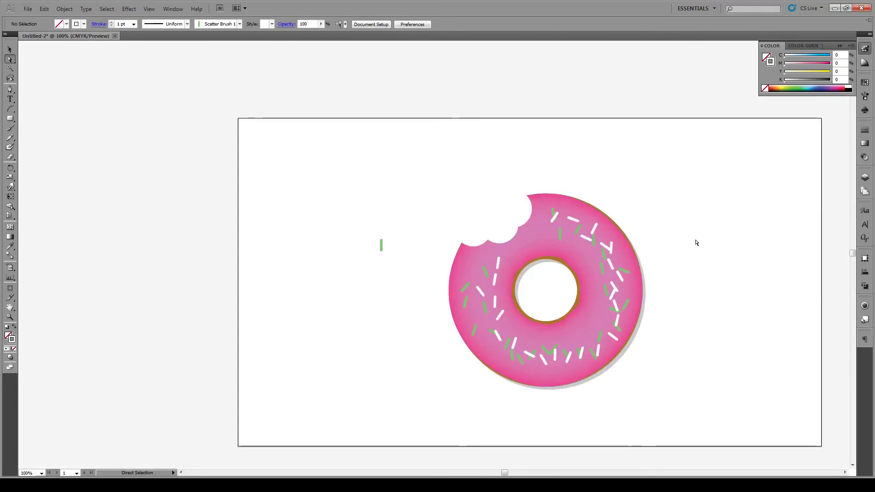